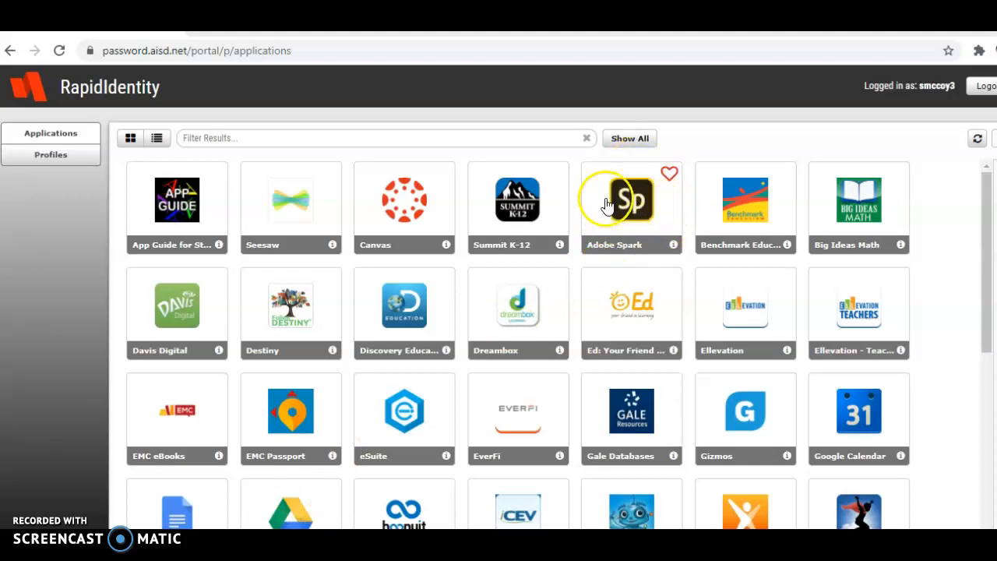
- Open Adobe Spark from the applications portal and start a new flyer project
left_click(623, 207)
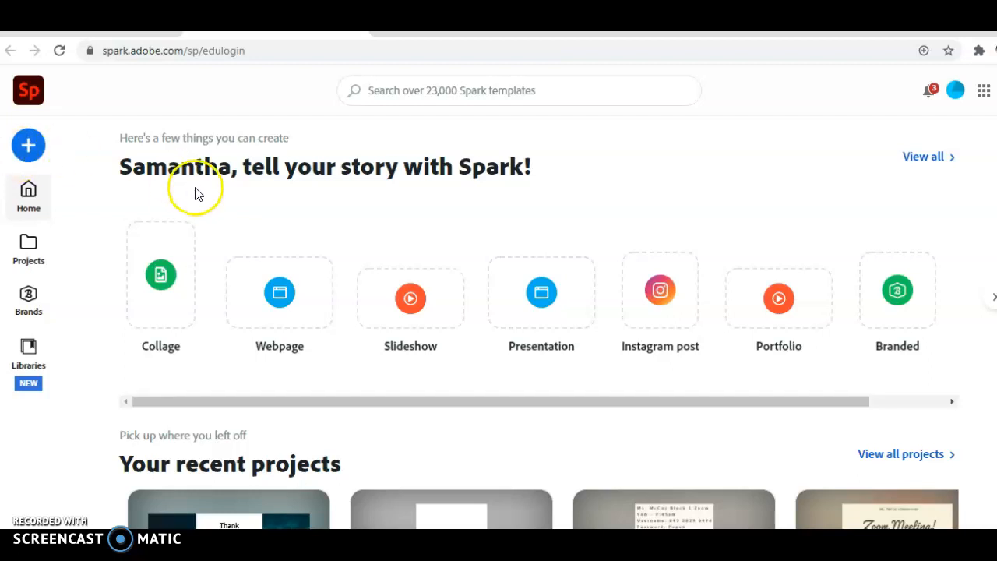
left_click(30, 147)
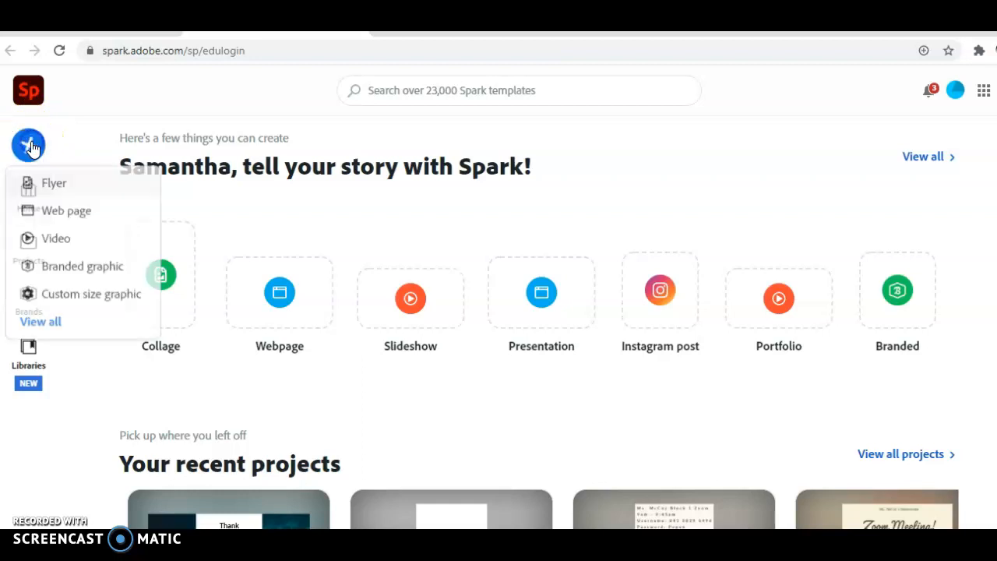
left_click(66, 188)
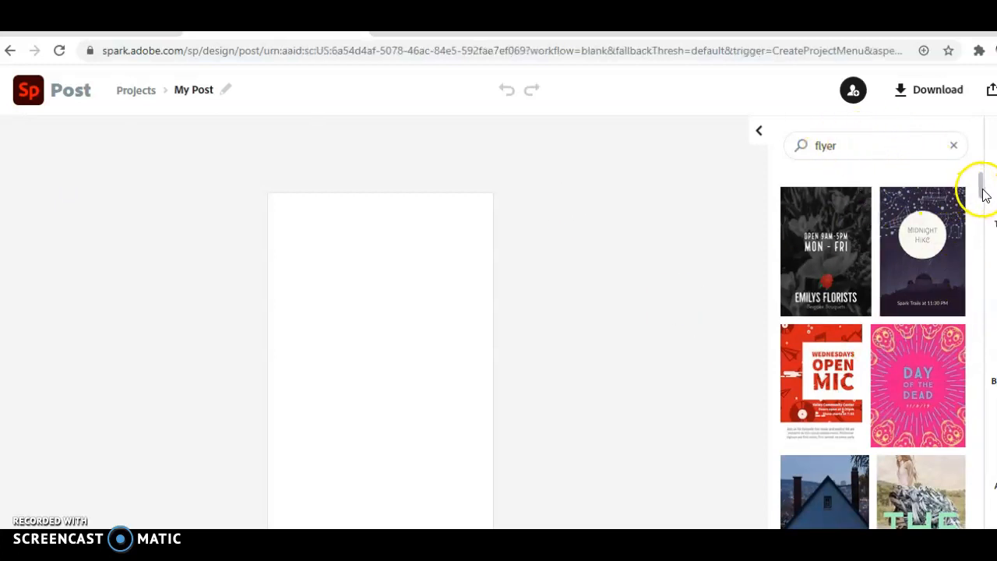
- Search the flyer templates for "earth" and browse through the designs
left_click_drag(982, 190, 981, 162)
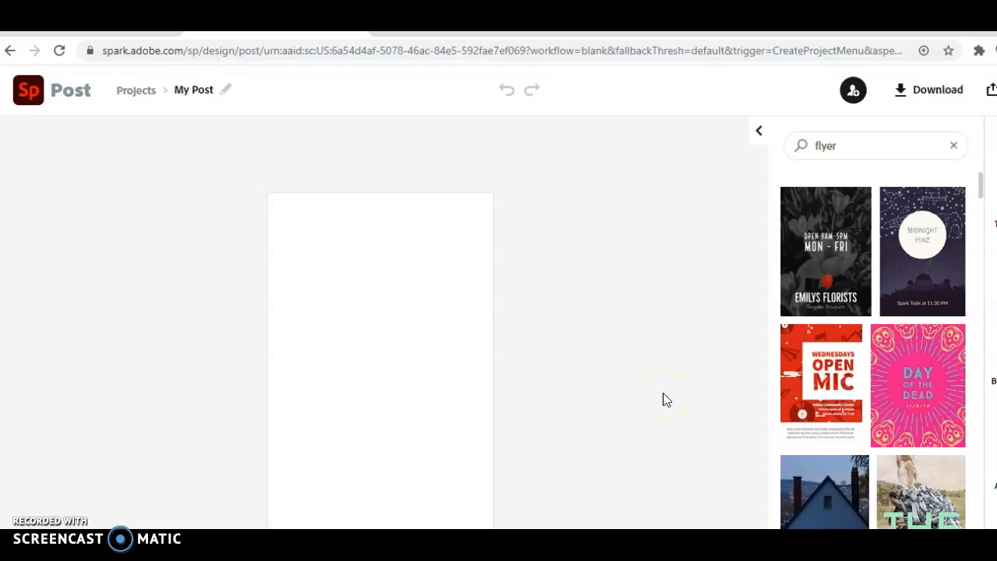
left_click(881, 151)
key("BackSpace")
key("BackSpace")
key("BackSpace")
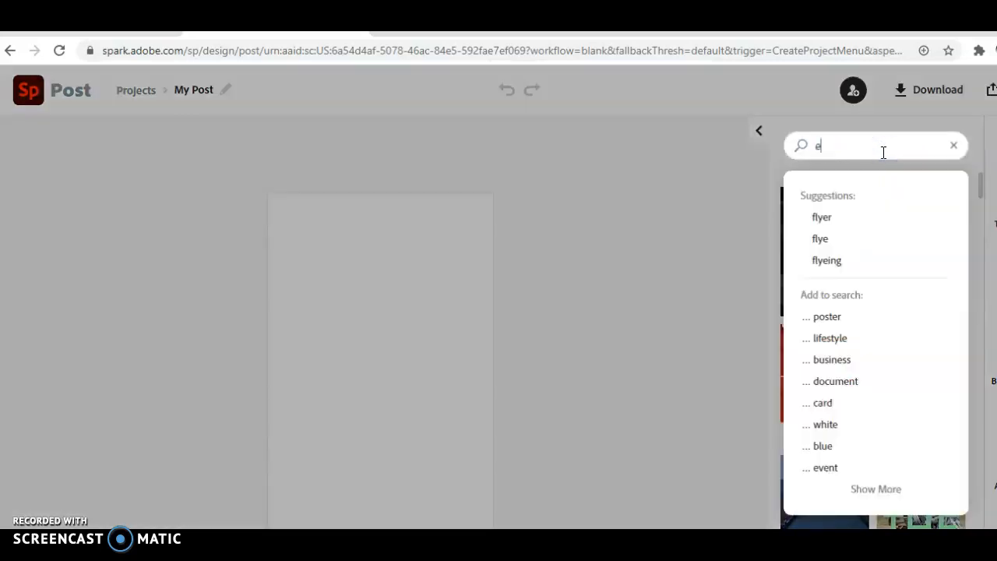
key("Return")
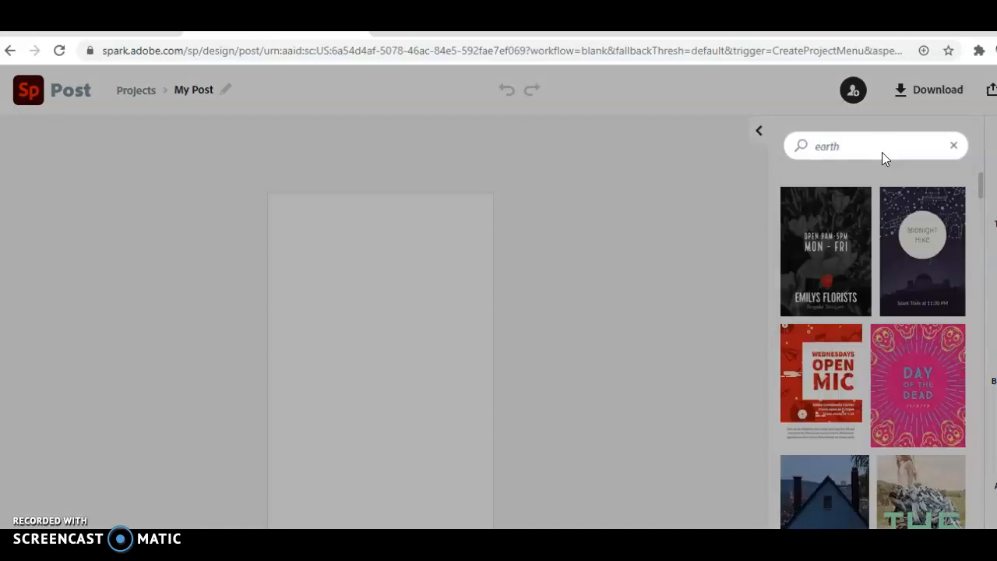
left_click_drag(980, 186, 983, 220)
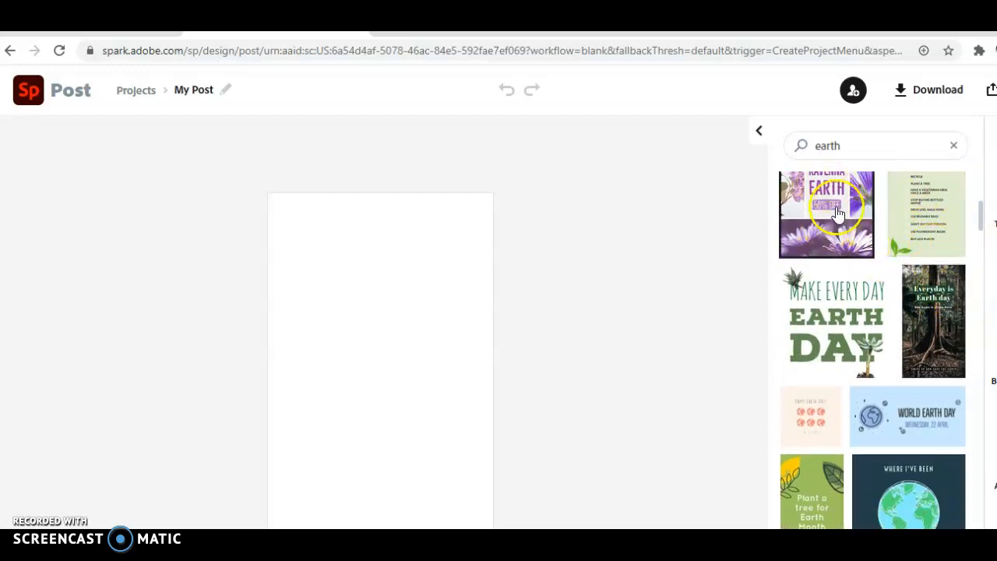
left_click_drag(981, 218, 988, 233)
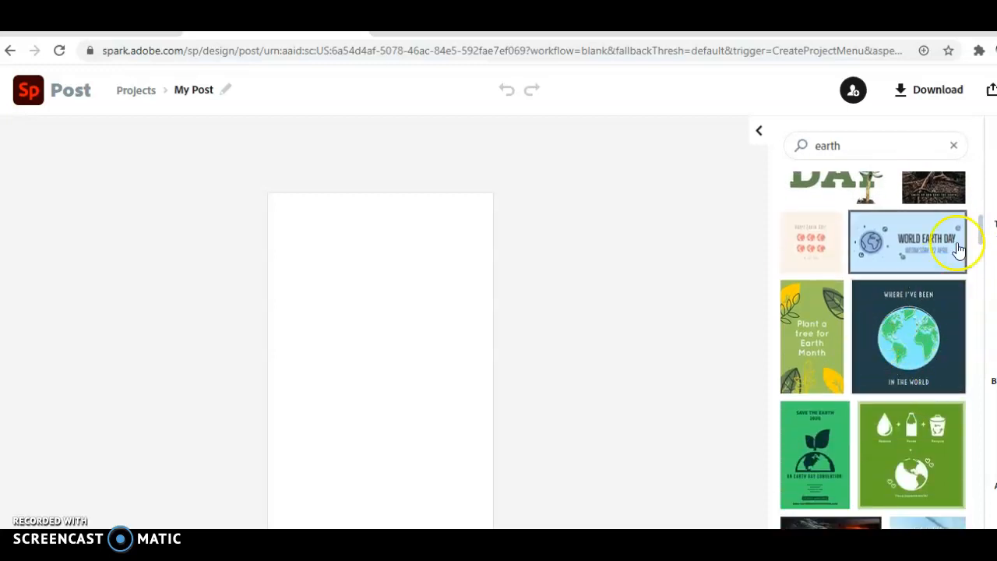
left_click_drag(983, 223, 984, 296)
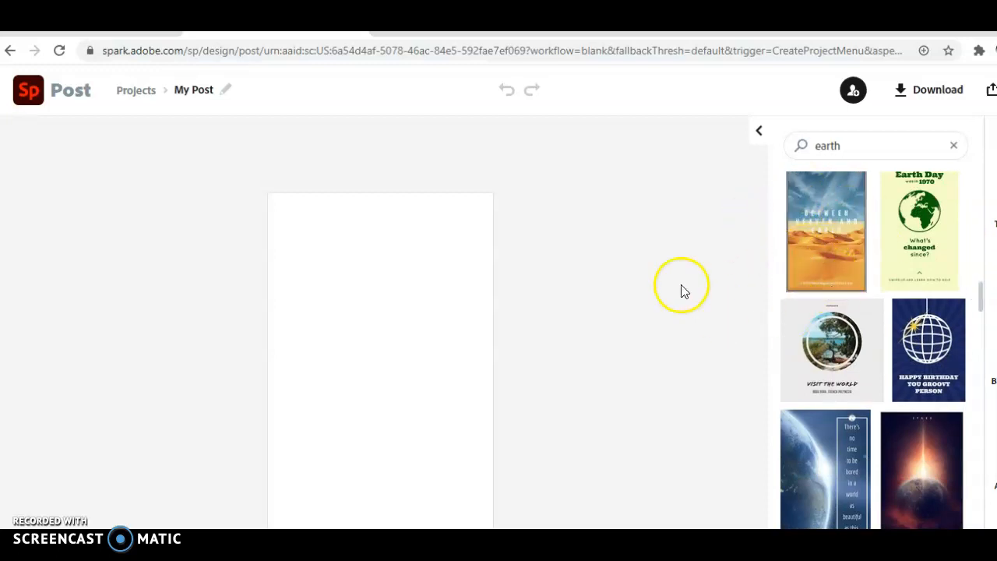
- Search the templates for "flowers"
left_click_drag(982, 301, 973, 167)
left_click(865, 144)
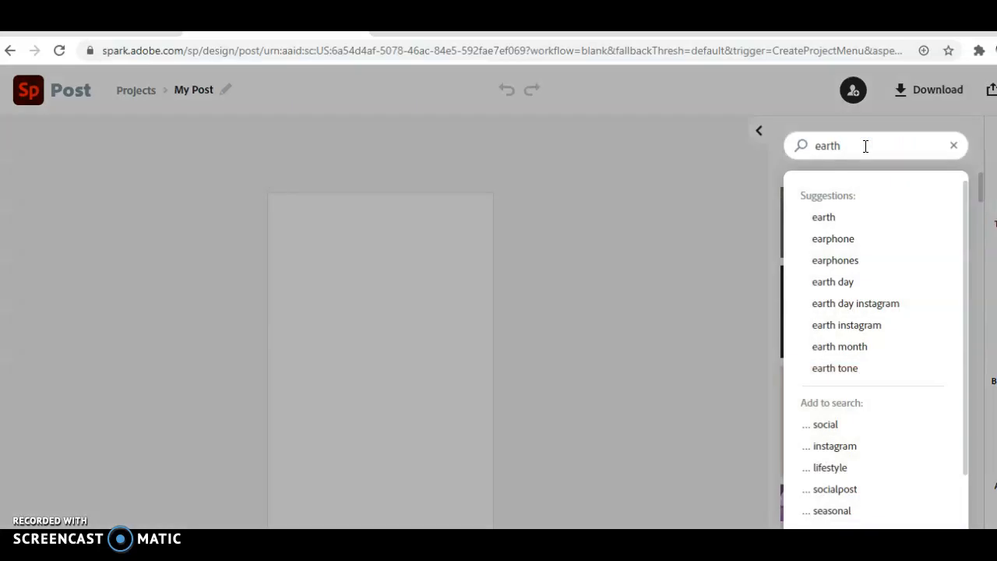
type("flow")
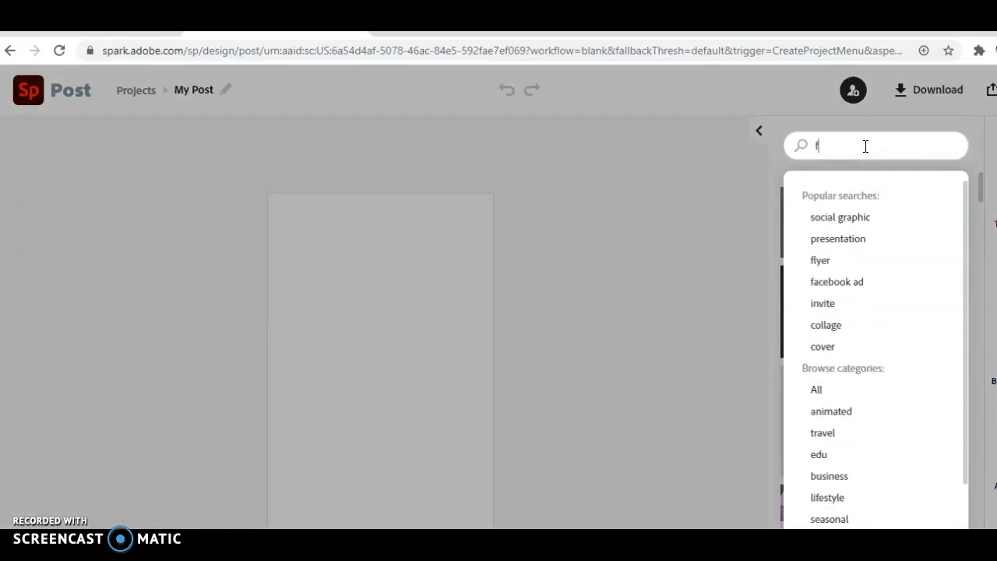
key("Return")
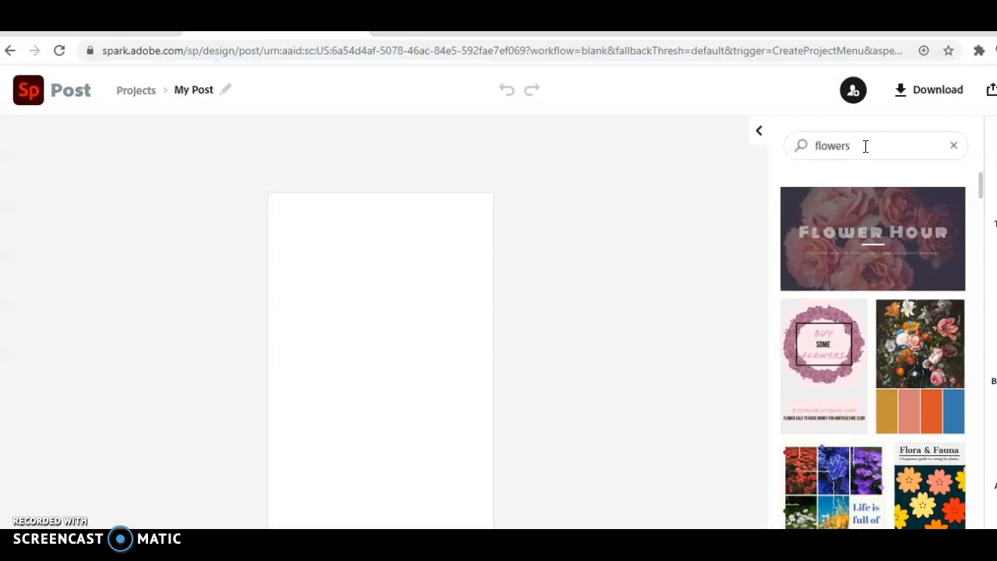
- Replace the template search with "waterfall"
left_click(865, 145)
key("BackSpace")
key("BackSpace")
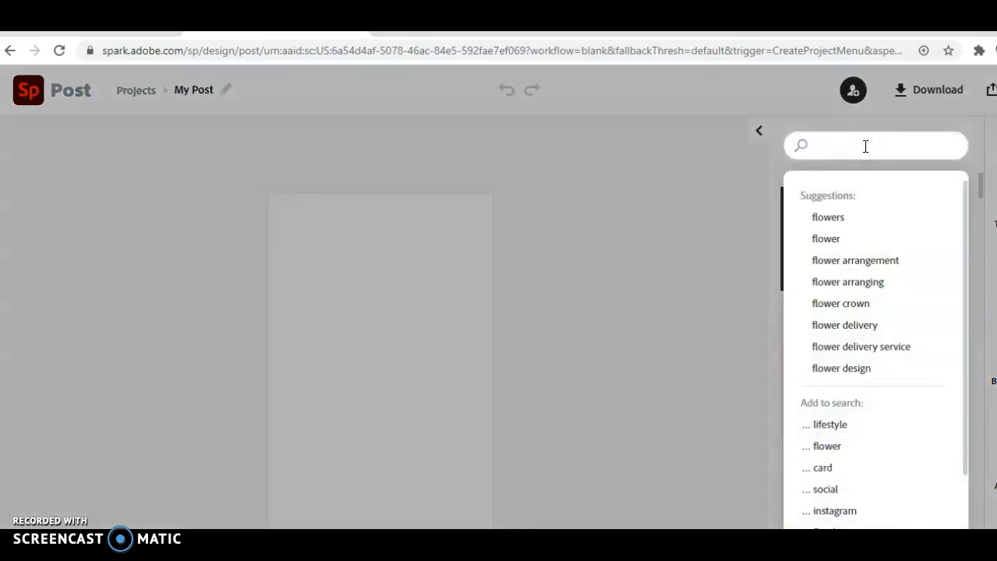
key("Return")
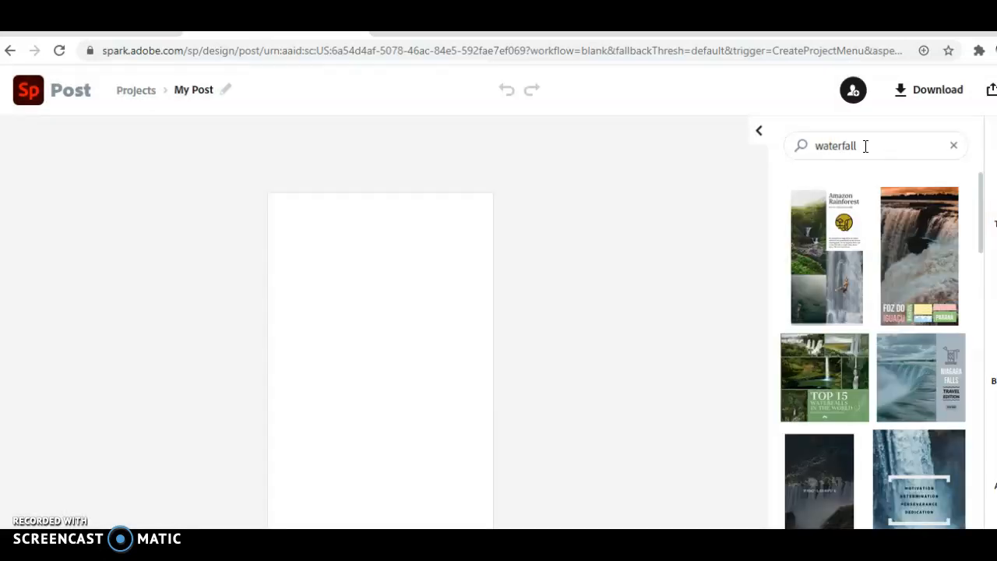
- Search the templates for "ocean" and browse down to the wave and surfing designs
left_click_drag(865, 146, 734, 137)
type("ocean")
key("Return")
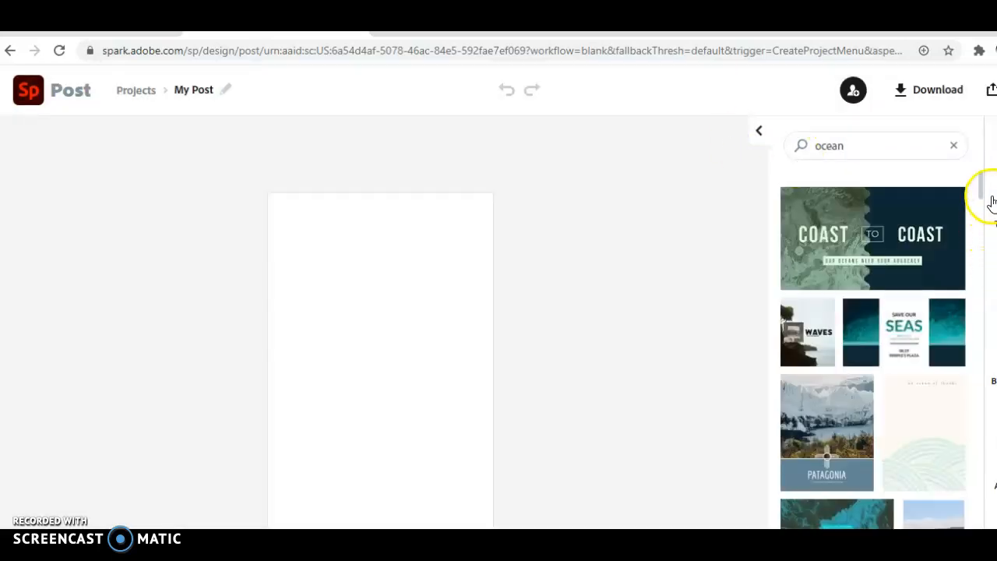
left_click_drag(983, 191, 986, 298)
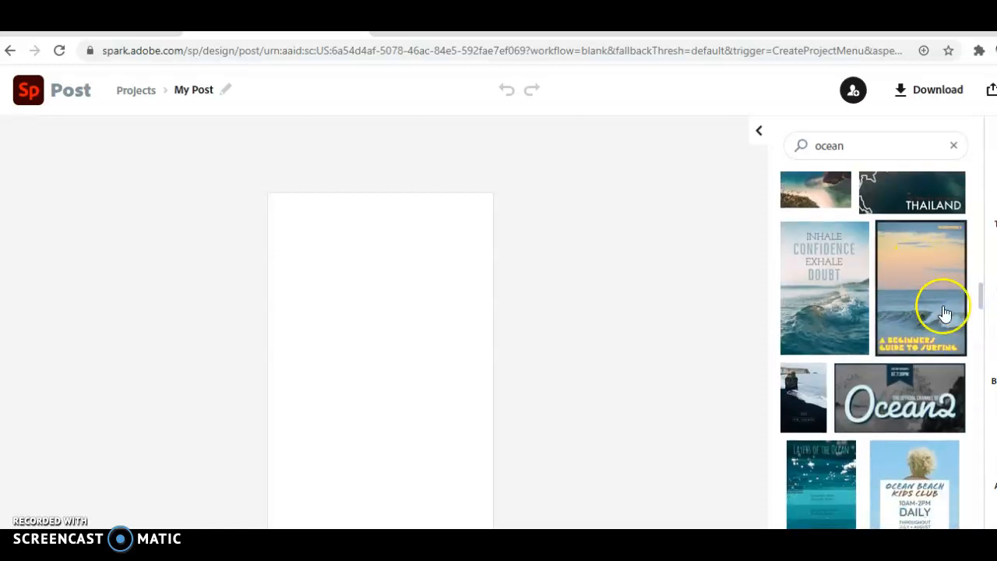
- Preview the "A Beginners Guide to Surfing" template, but create the project from the "Inhale Confidence Exhale Doubt" ocean template
left_click(914, 278)
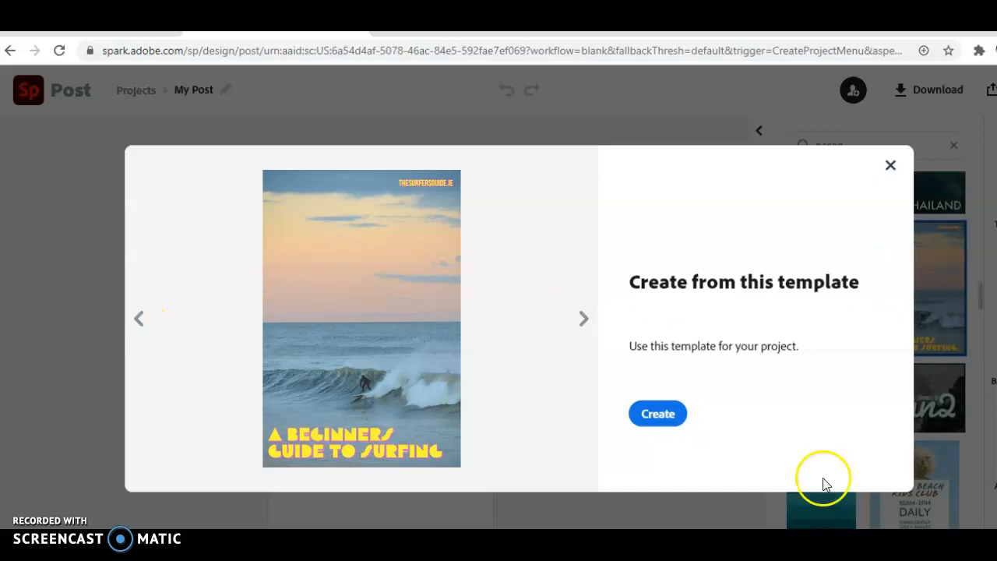
left_click(890, 165)
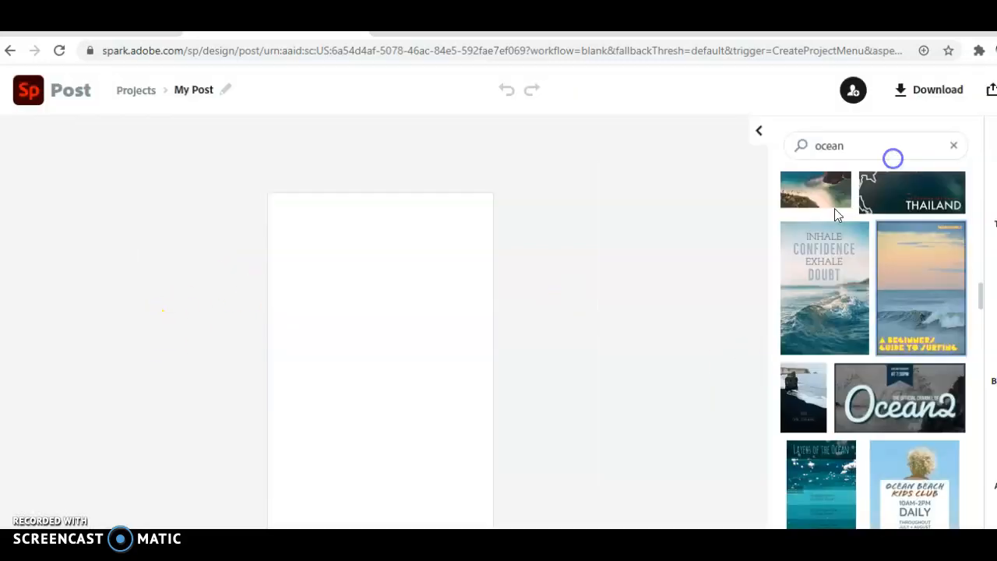
left_click(814, 316)
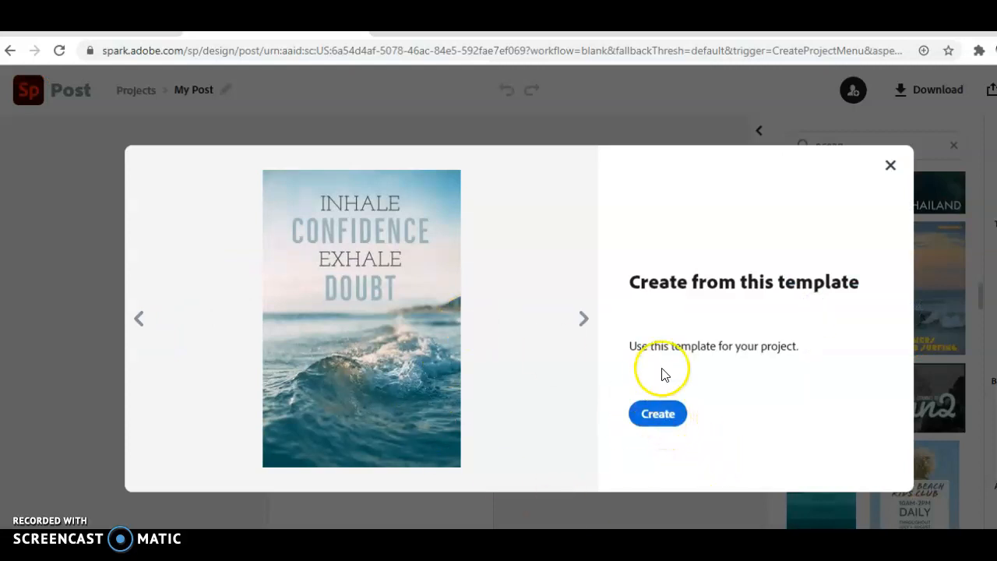
left_click(656, 413)
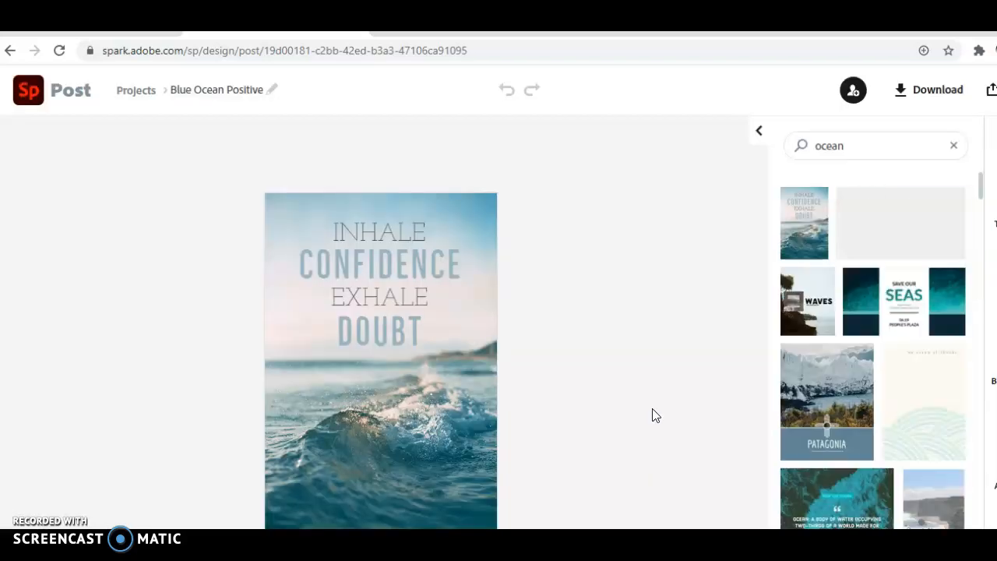
- Replace the "INHALE" text on the flyer with "Thank you,"
double_click(398, 228)
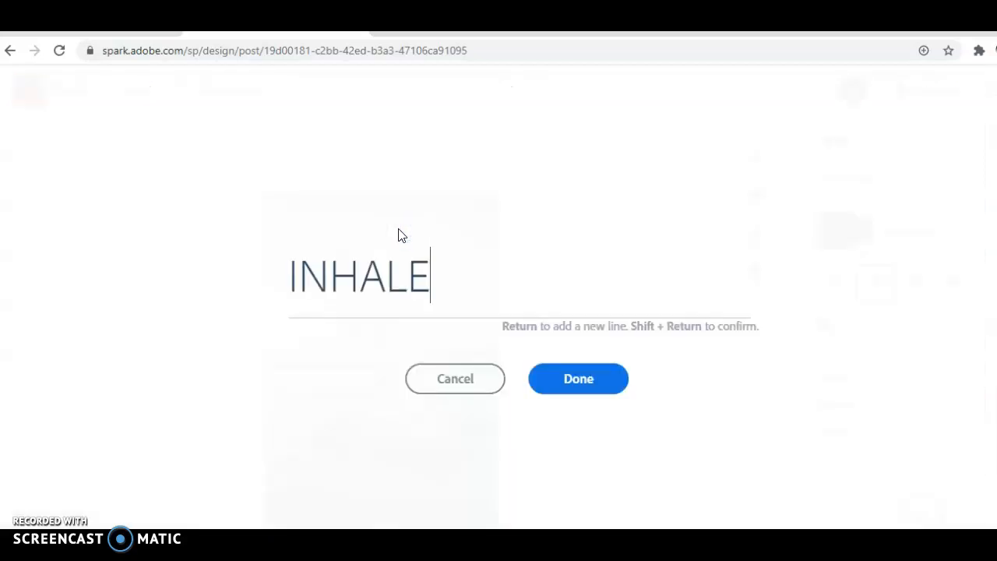
left_click_drag(447, 285, 100, 287)
type("Thank you,")
left_click(545, 377)
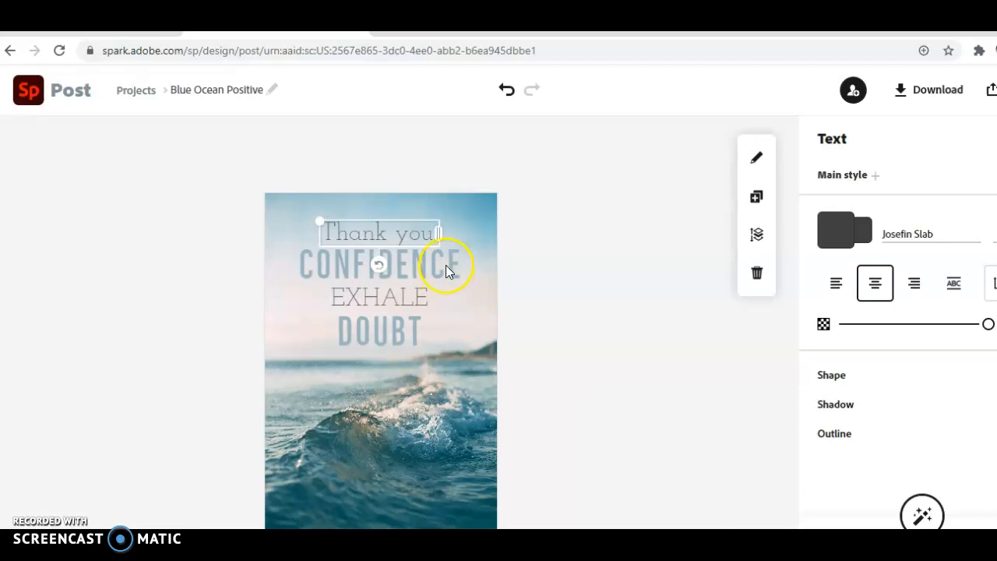
- Replace the "CONFIDENCE" text with "EARTH!" in capital letters
left_click(445, 265)
left_click(445, 265)
key("BackSpace")
key("BackSpace")
key("BackSpace")
key("BackSpace")
key("BackSpace")
key("BackSpace")
key("BackSpace")
key("BackSpace")
key("BackSpace")
key("BackSpace")
type("Eart")
key("BackSpace")
key("BackSpace")
key("BackSpace")
type("ARTH!")
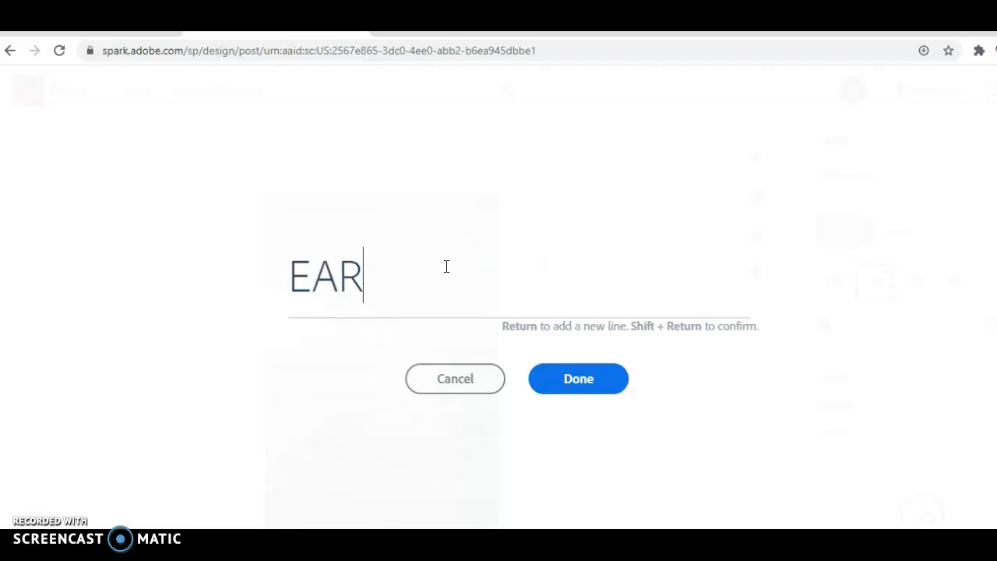
left_click(566, 375)
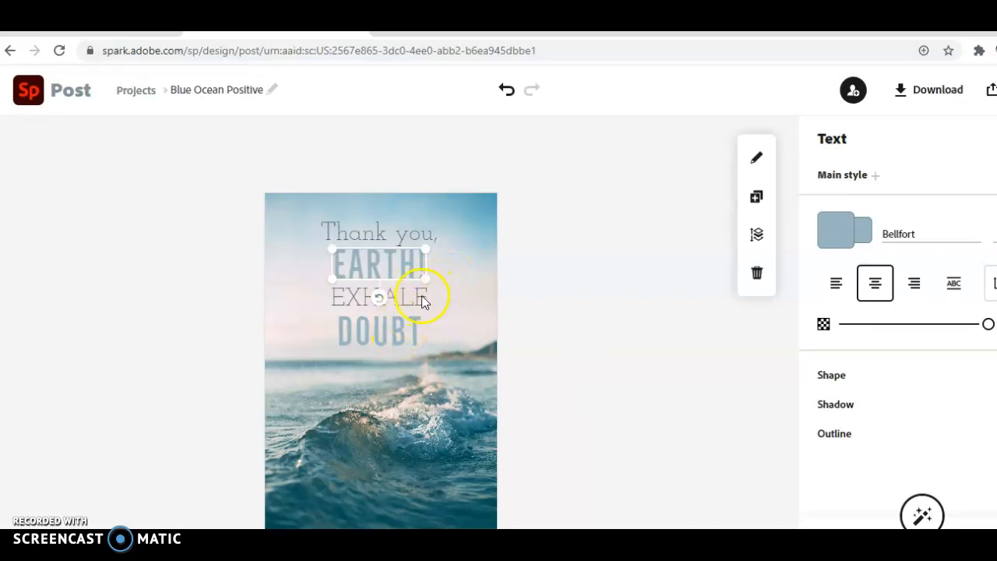
- Replace the "EXHALE" text with "I am thankful the Earth provides me with the beautiful ocean."
left_click(423, 300)
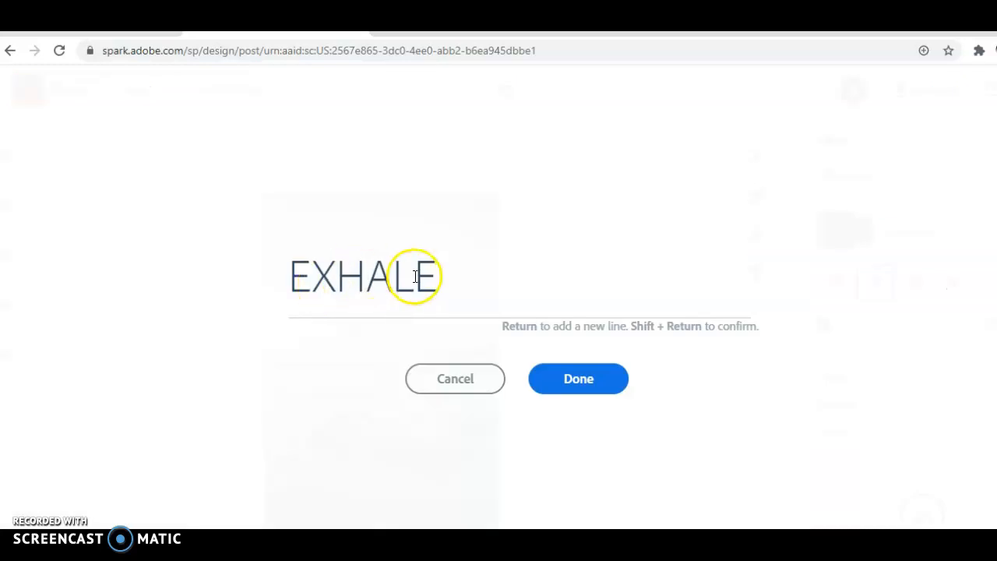
left_click_drag(451, 281, 139, 292)
key("BackSpace")
type("I am thankfu")
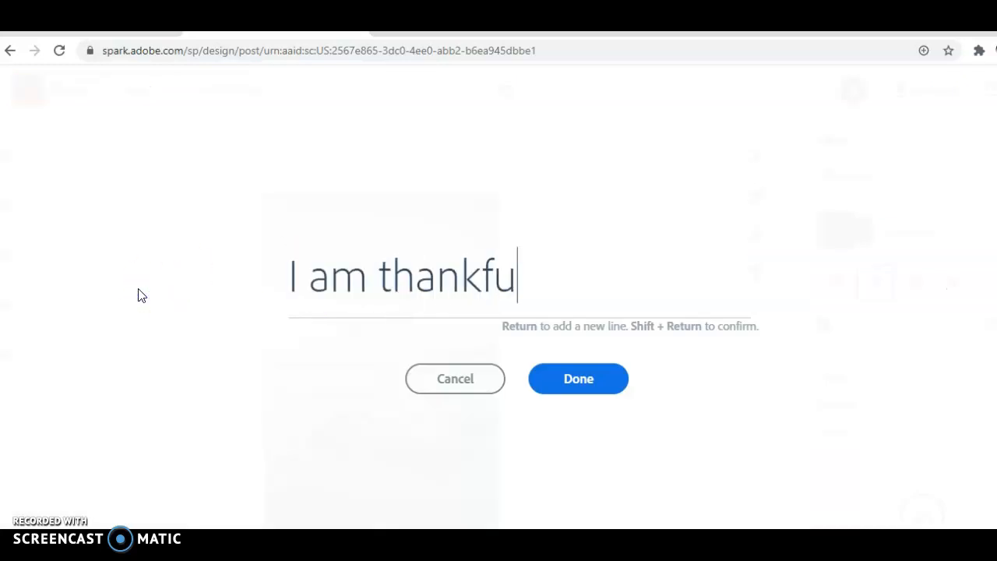
type("l that")
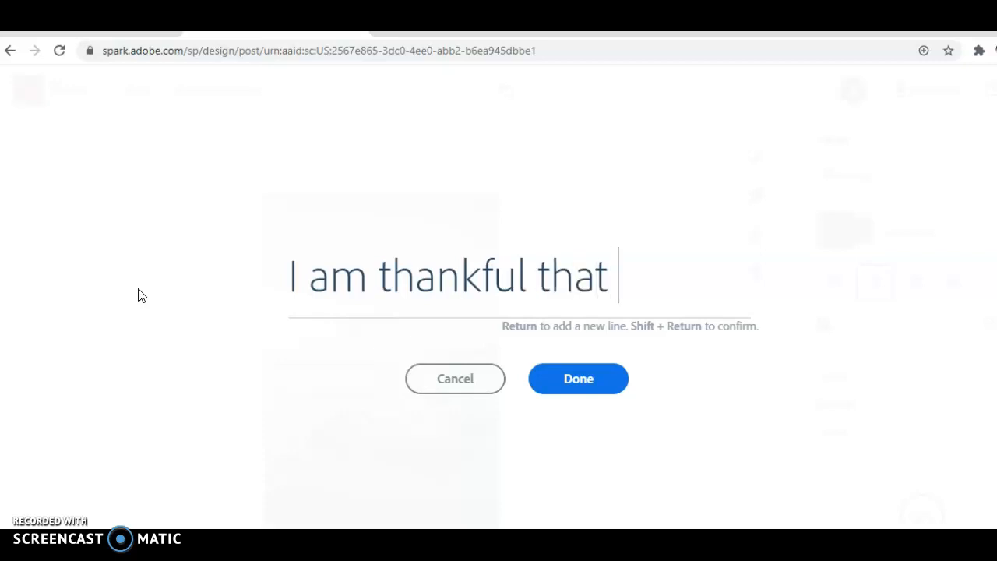
key("BackSpace")
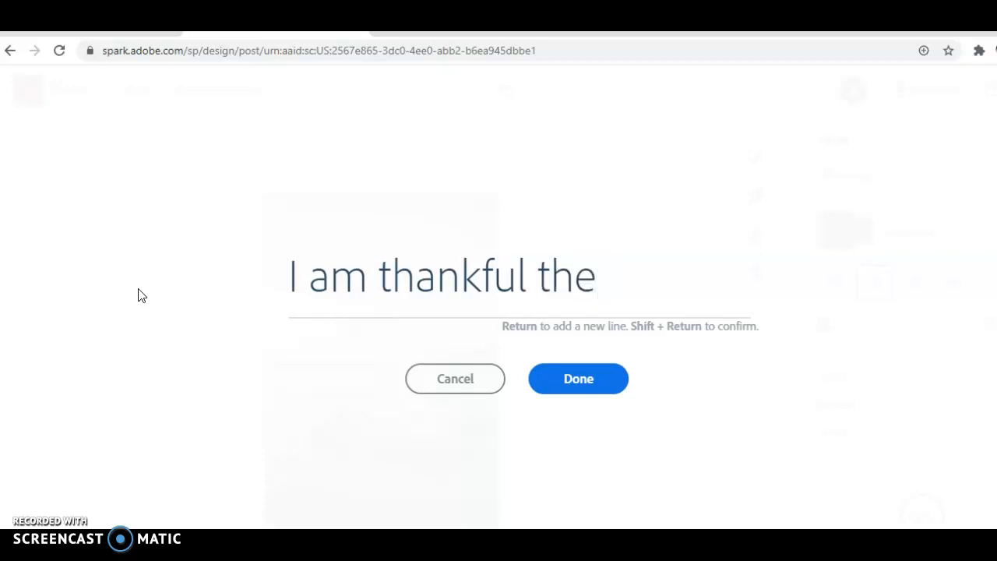
type("Earth ")
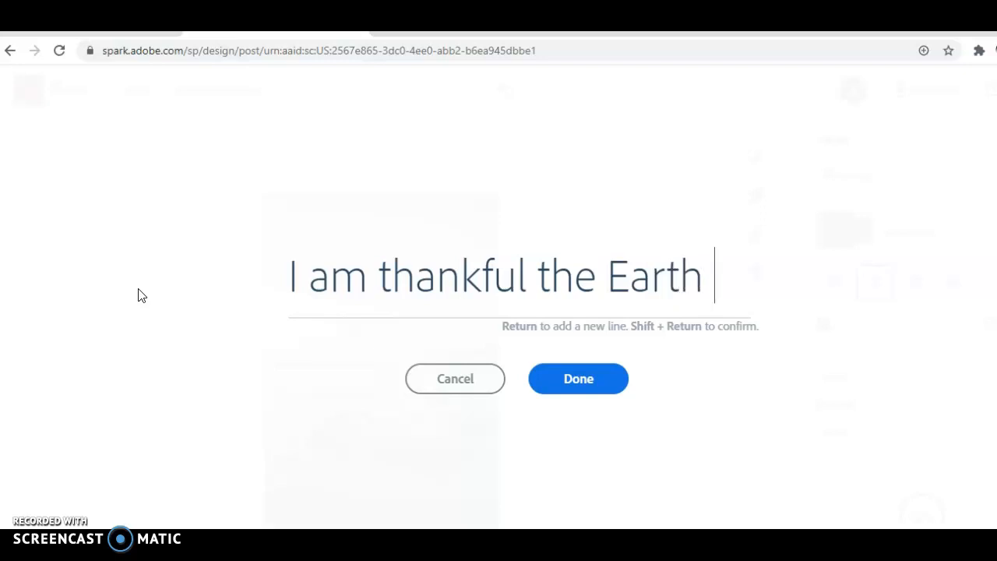
type("provides")
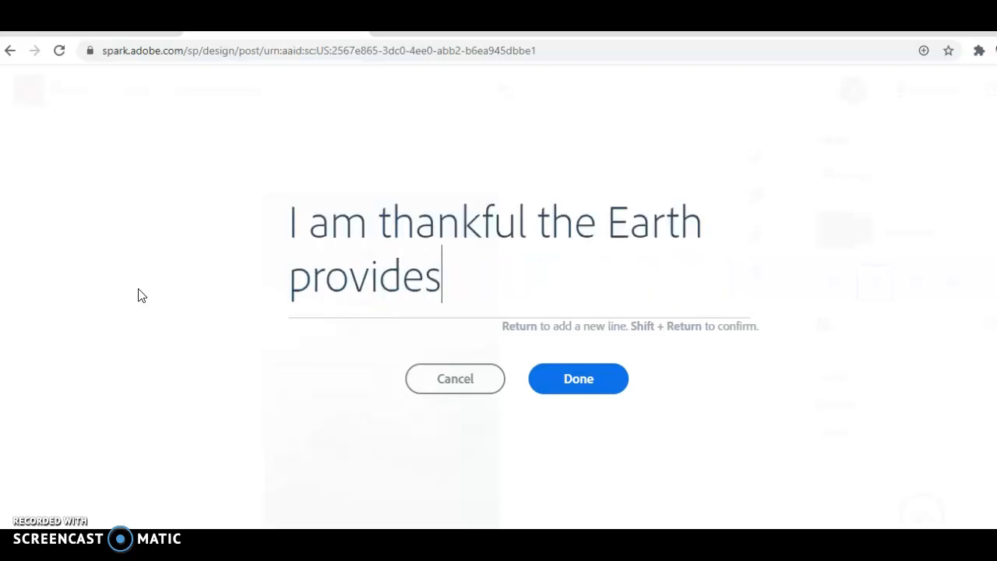
type(" me with the ")
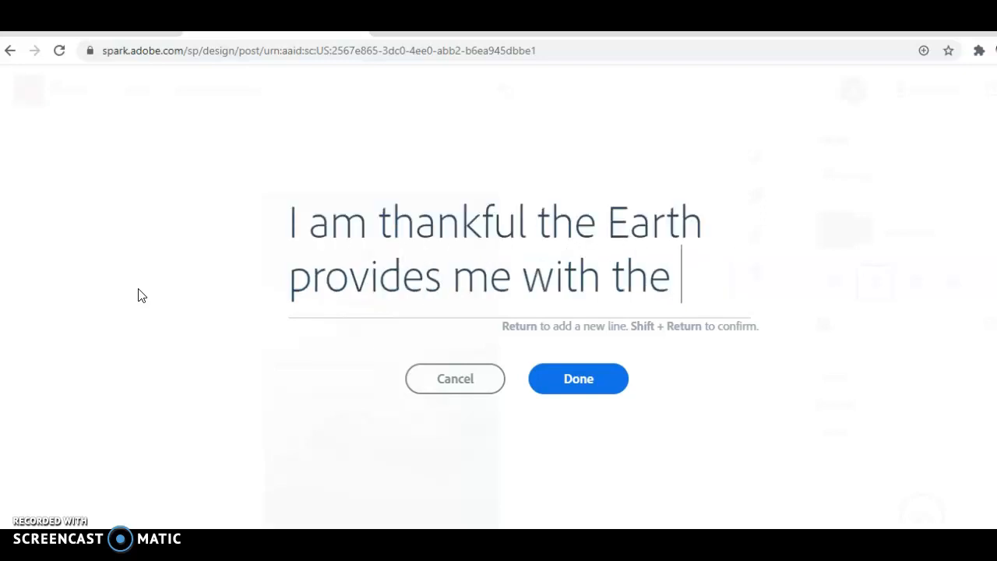
type("beautiful ocean")
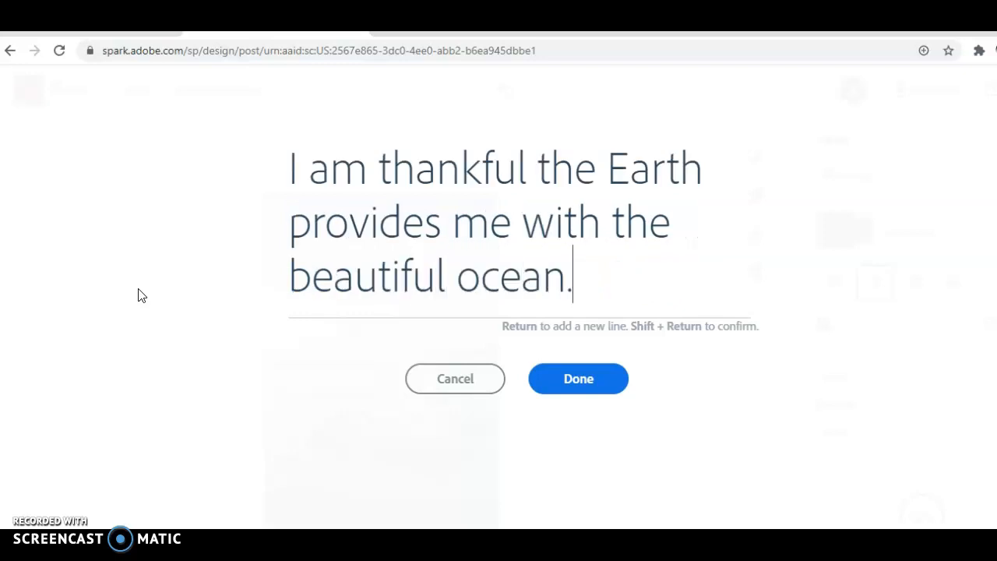
type(".")
key("Return")
key("BackSpace")
left_click(576, 381)
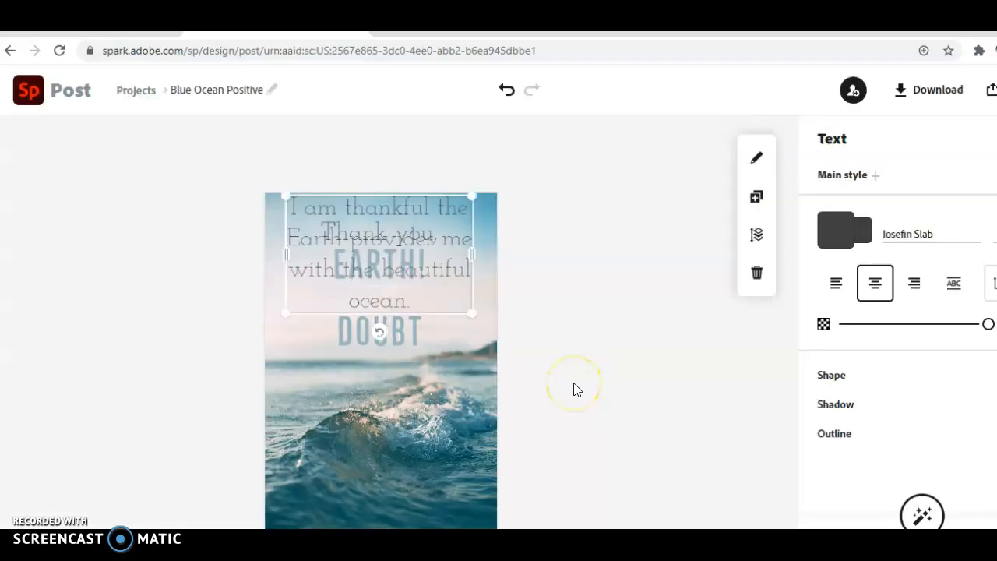
- Delete the "DOUBT" text from the flyer
left_click(348, 334)
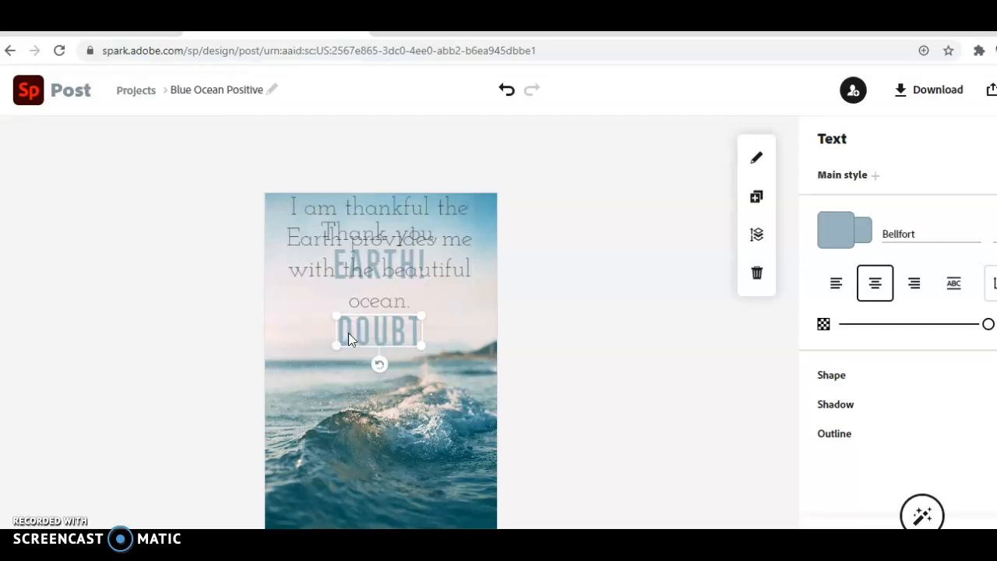
key("Delete")
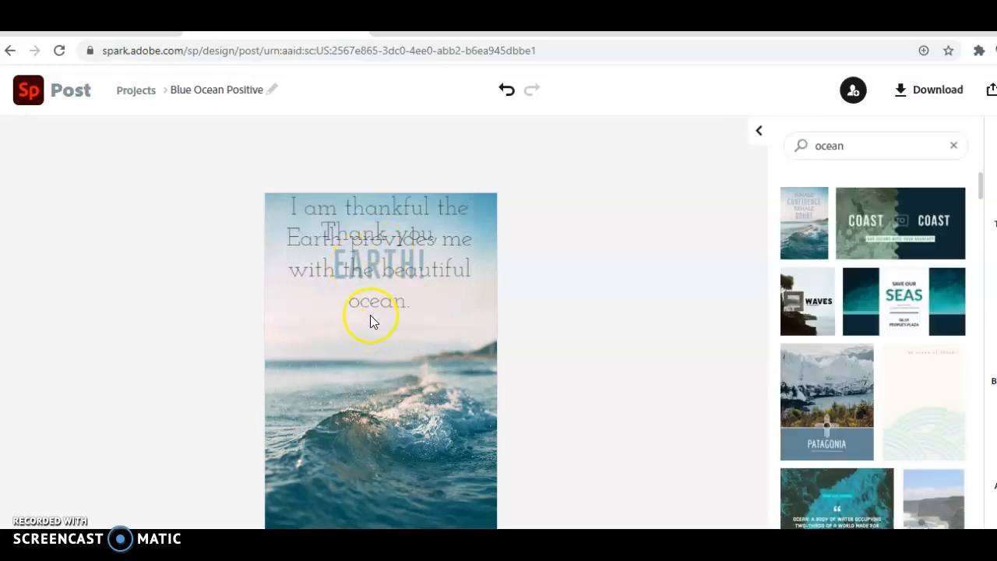
- Move the "I am thankful the Earth provides me with the beautiful ocean." text below "EARTH!"
left_click(401, 209)
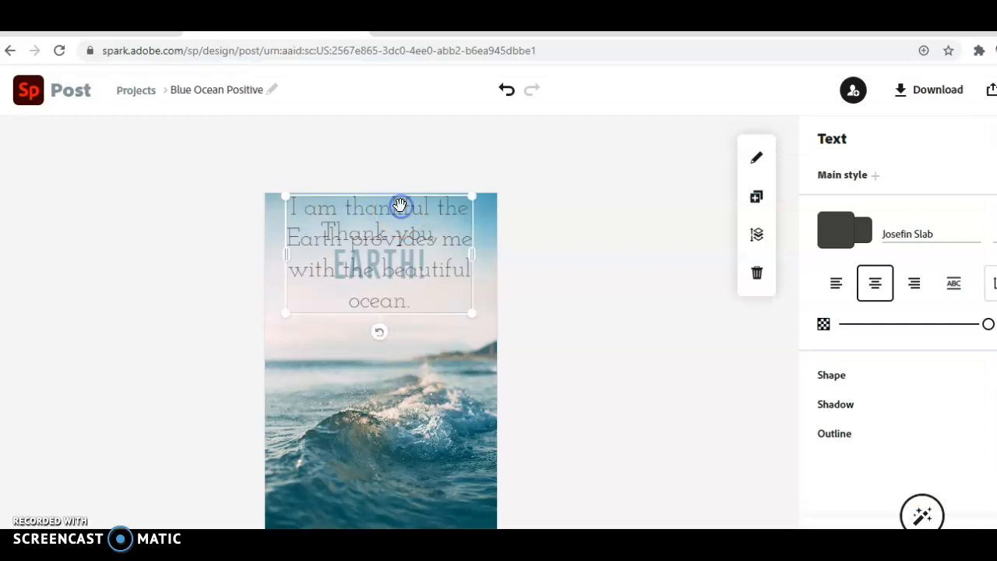
left_click_drag(400, 208, 405, 313)
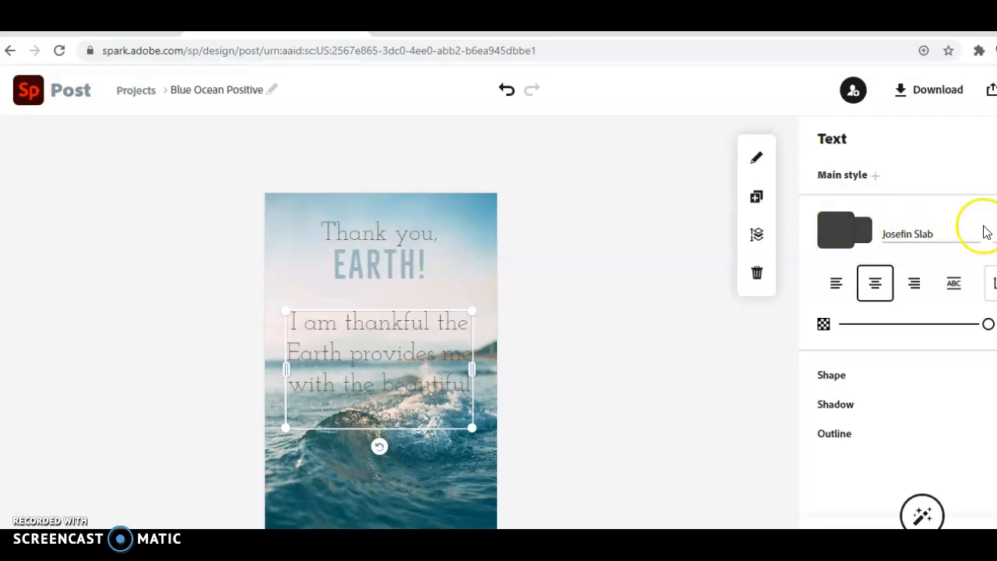
left_click(932, 33)
left_click_drag(932, 34, 847, 56)
double_click(849, 53)
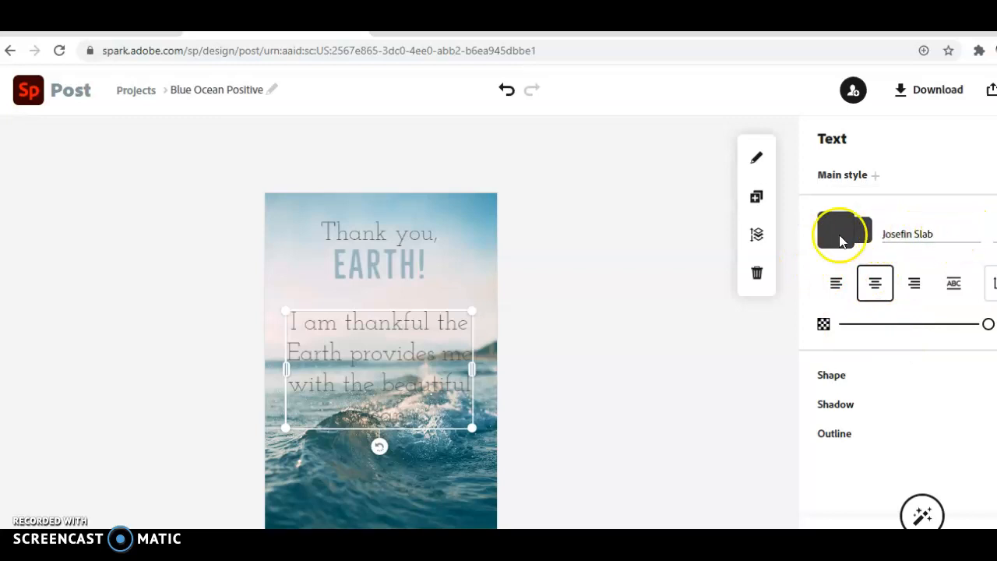
- Try Lato Black Italic on the thankfulness message and set its font to Lobster Regular
left_click(974, 233)
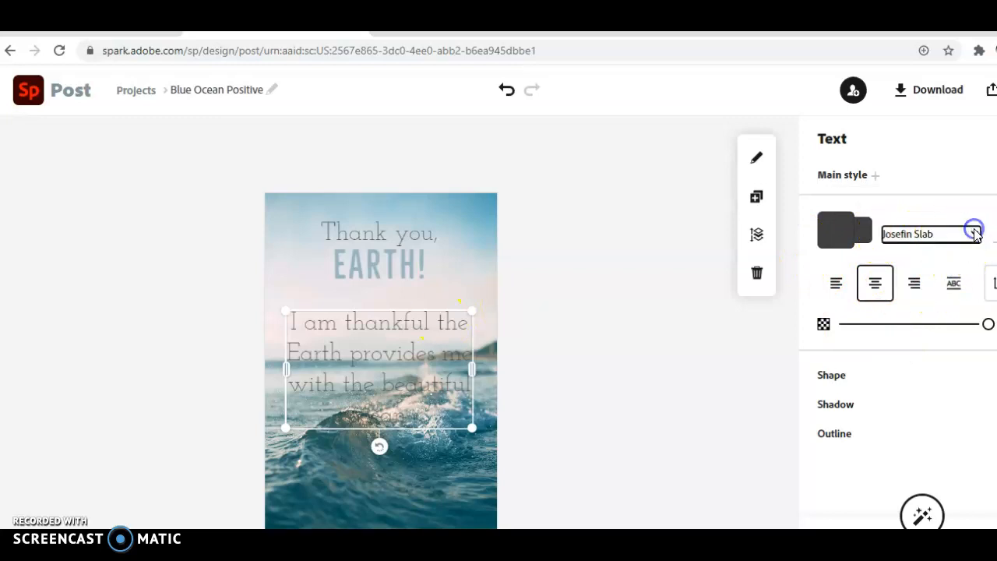
left_click(871, 333)
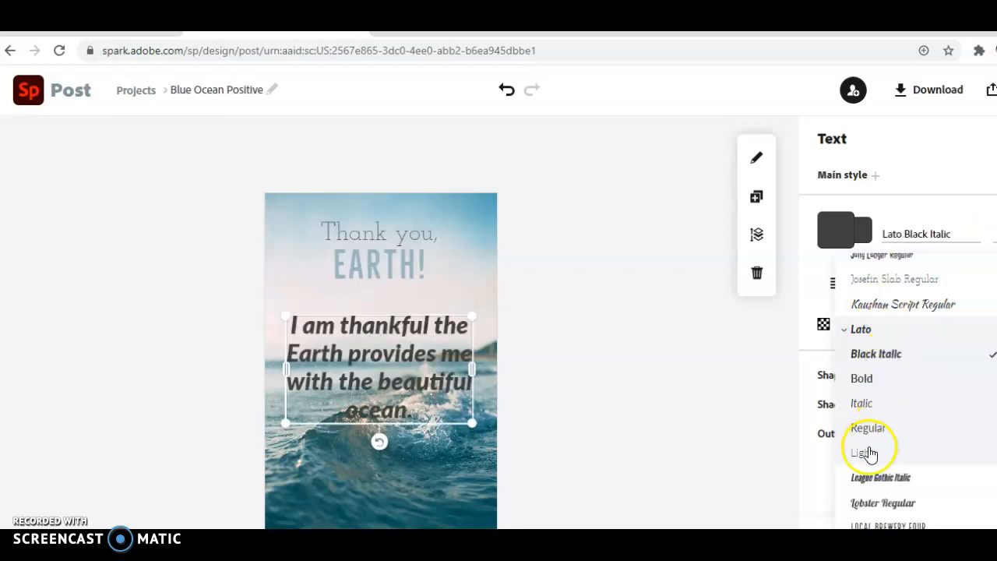
left_click(881, 505)
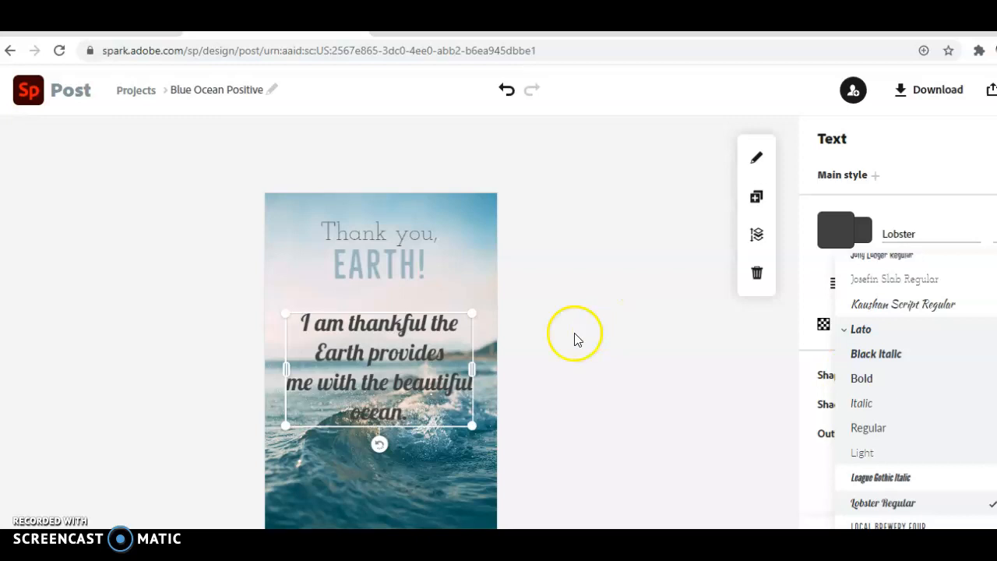
- Color the thankfulness message with the suggested brown, #8C644D
left_click(838, 229)
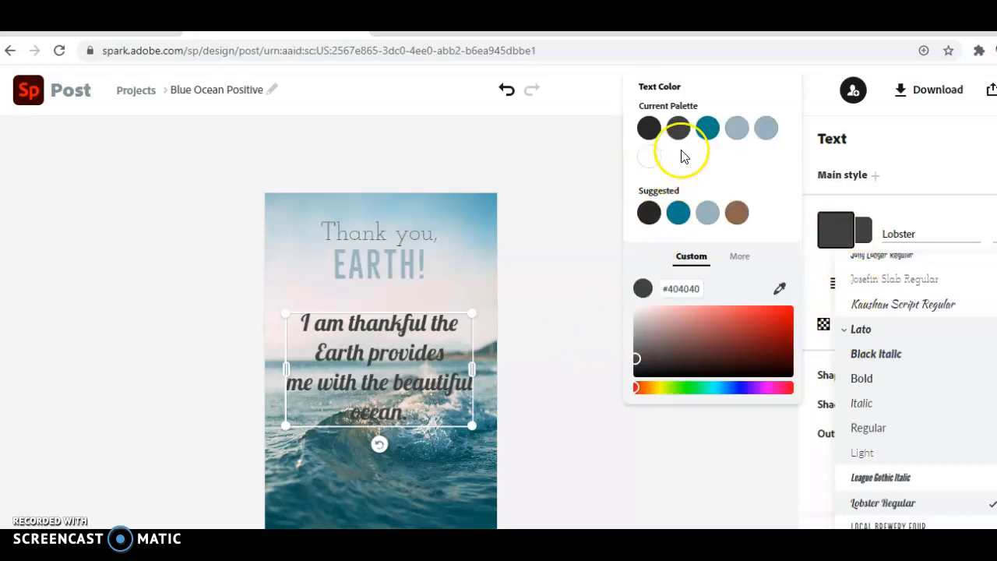
left_click(736, 222)
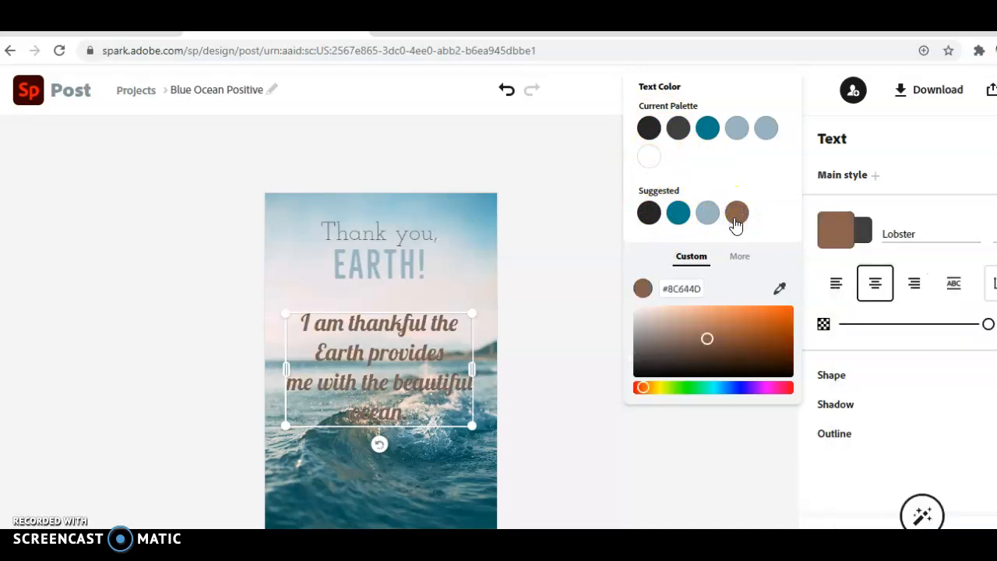
left_click(561, 241)
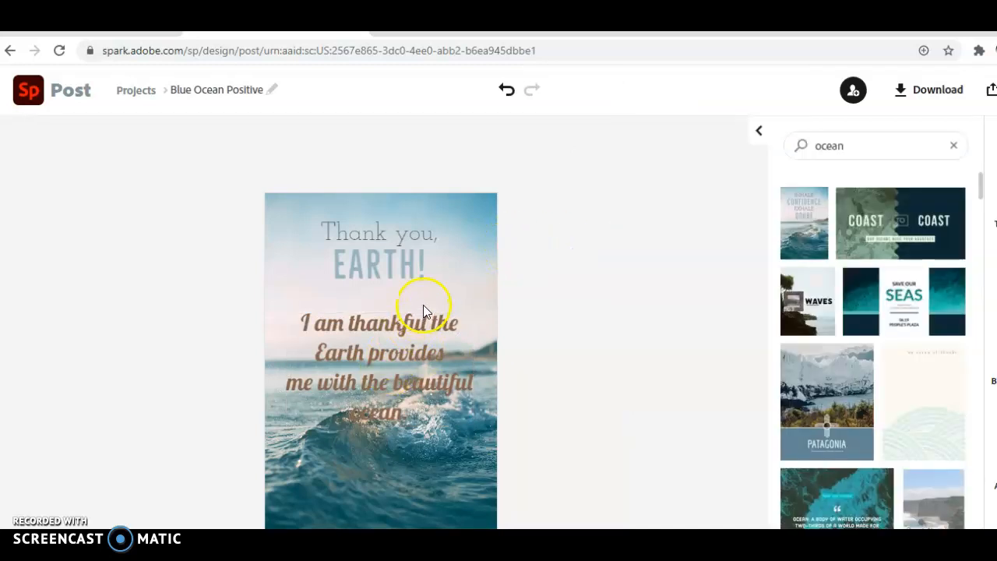
- Move the thankfulness message slightly up, closer to "EARTH!" and centered on the flyer
left_click(413, 326)
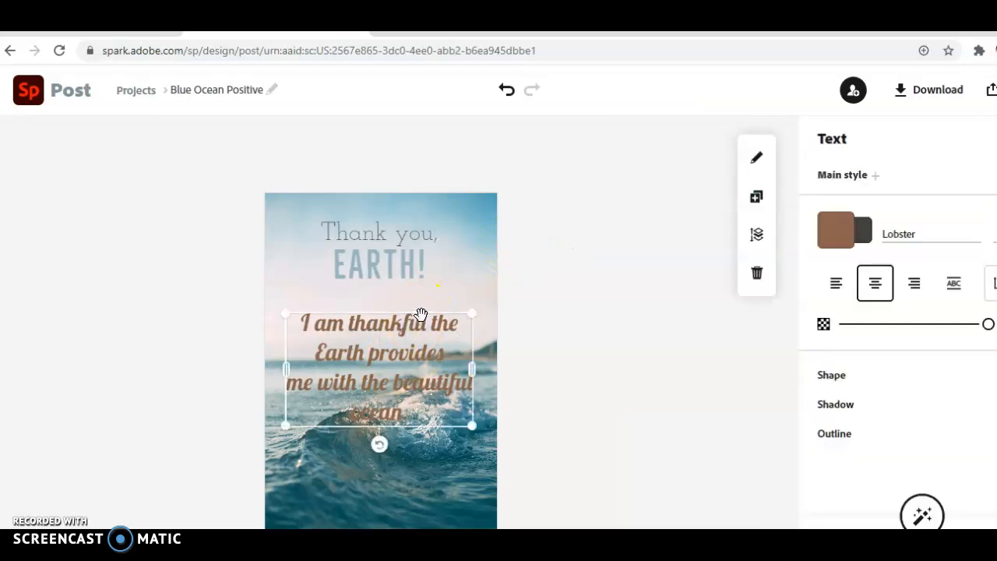
left_click_drag(421, 314, 423, 308)
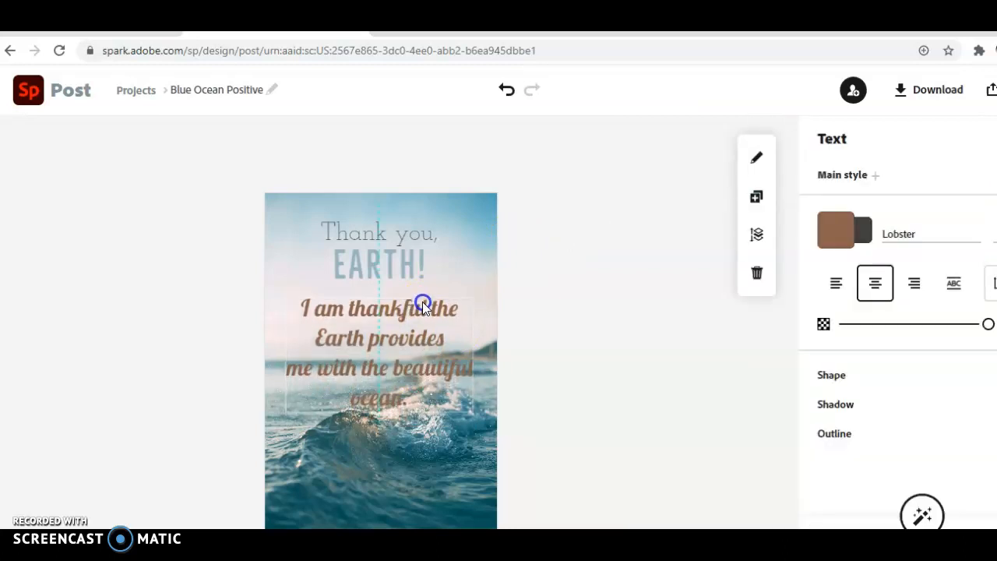
left_click(545, 263)
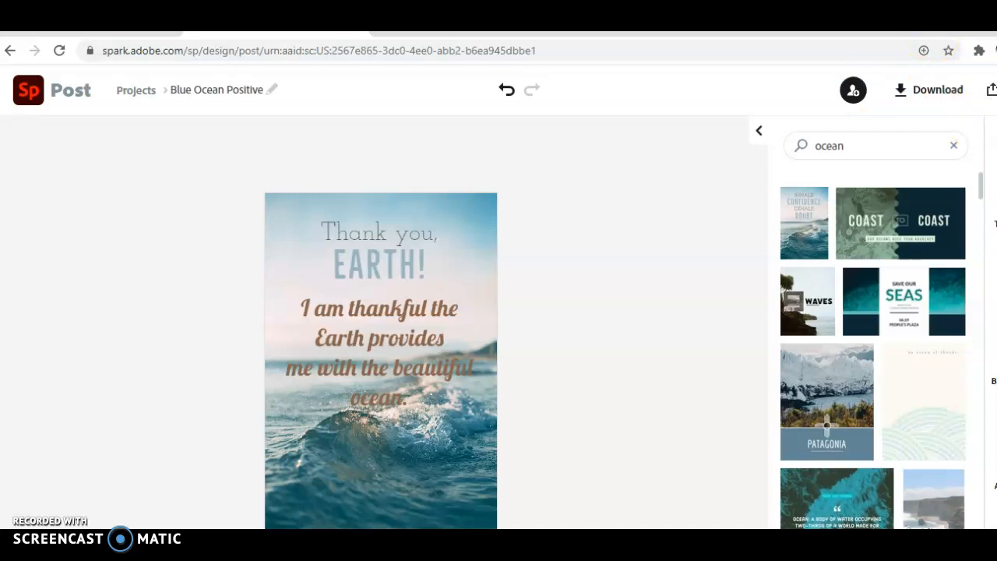
- Reposition and widen the browser window so the whole editor fits on the screen
left_click(996, 34)
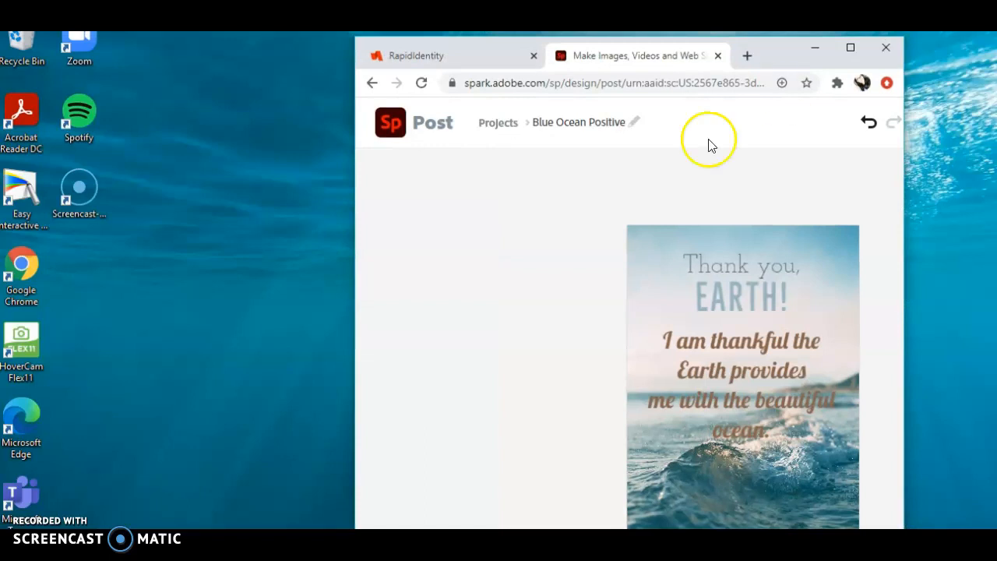
left_click_drag(352, 240, 2, 241)
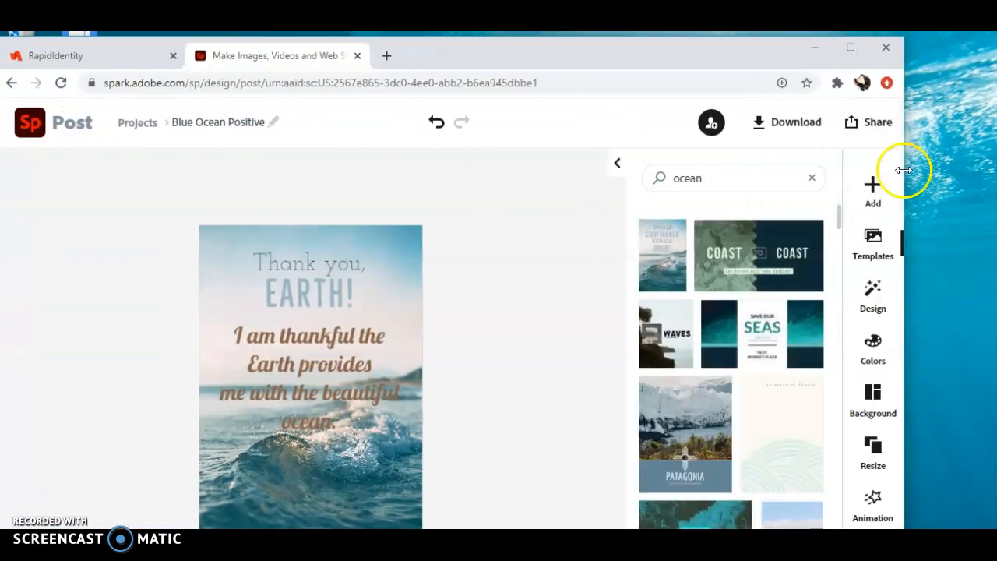
- Search the free photos for "dolphin" and add the photo of the upright leaping dolphin to the flyer
left_click(873, 196)
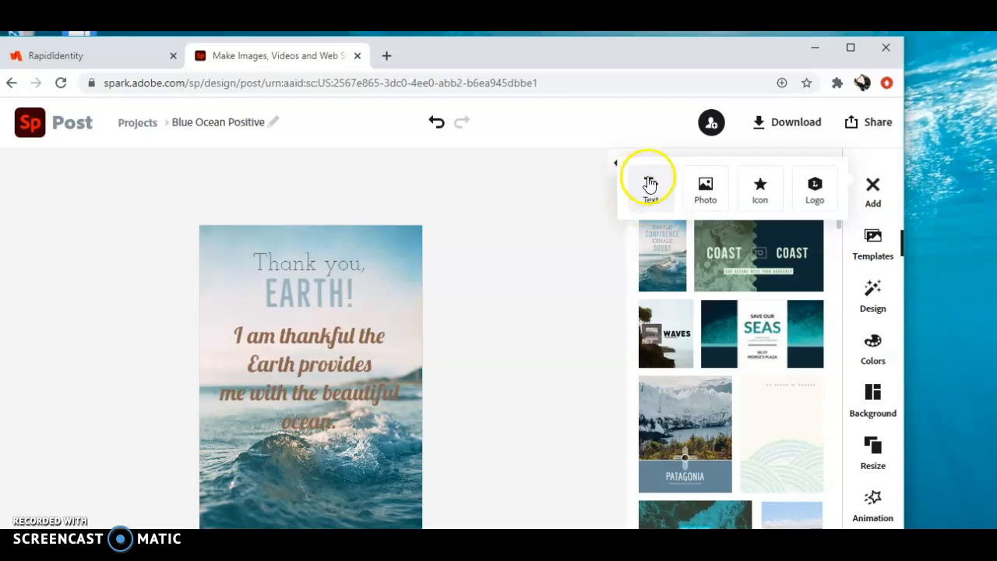
left_click(706, 189)
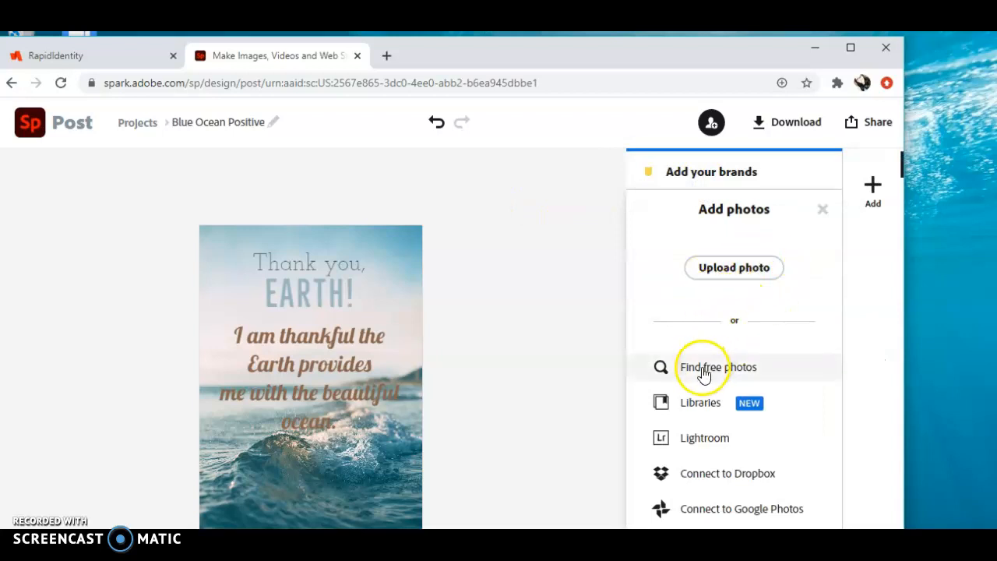
left_click(732, 366)
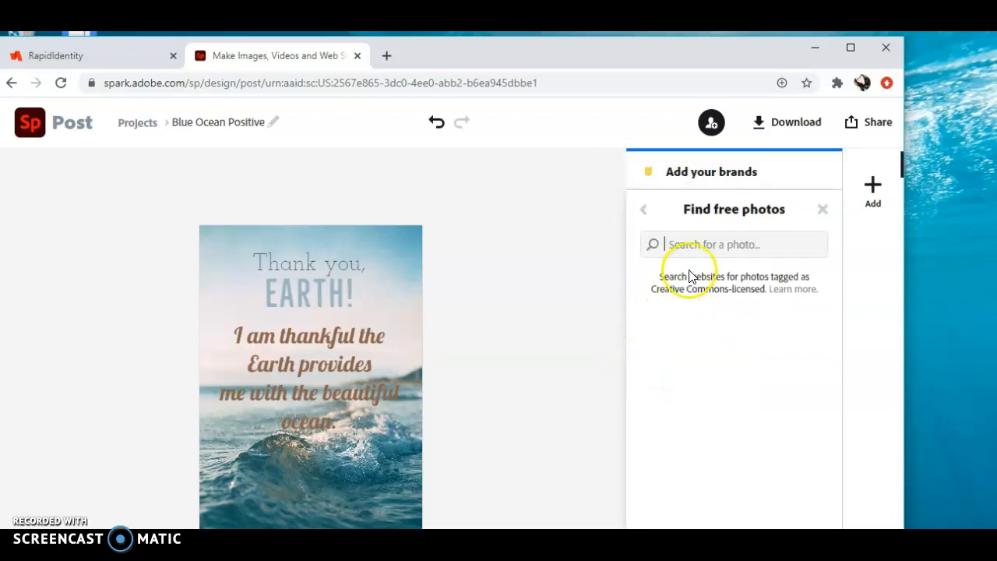
type("dolphin")
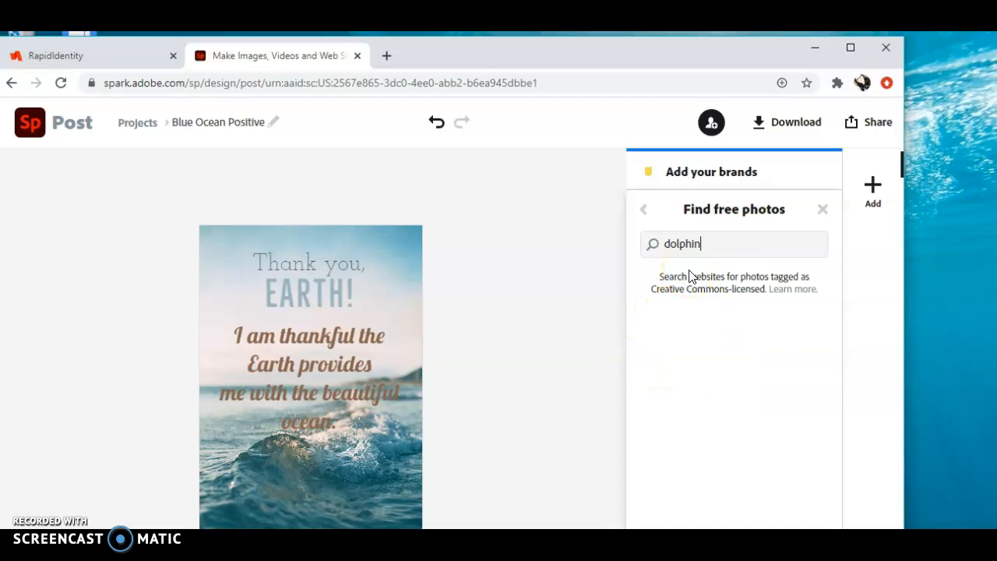
key("Return")
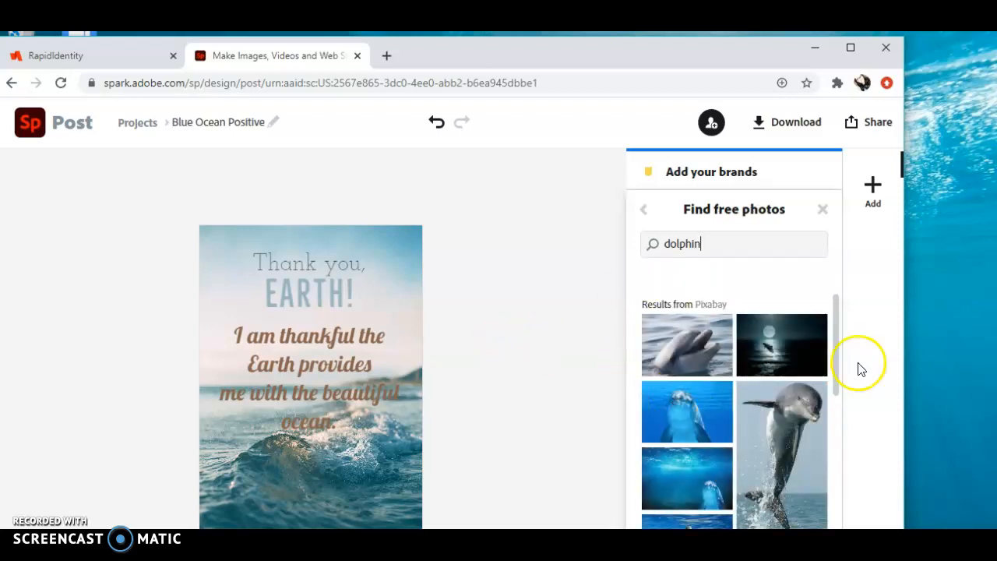
left_click_drag(838, 340, 846, 408)
left_click(802, 431)
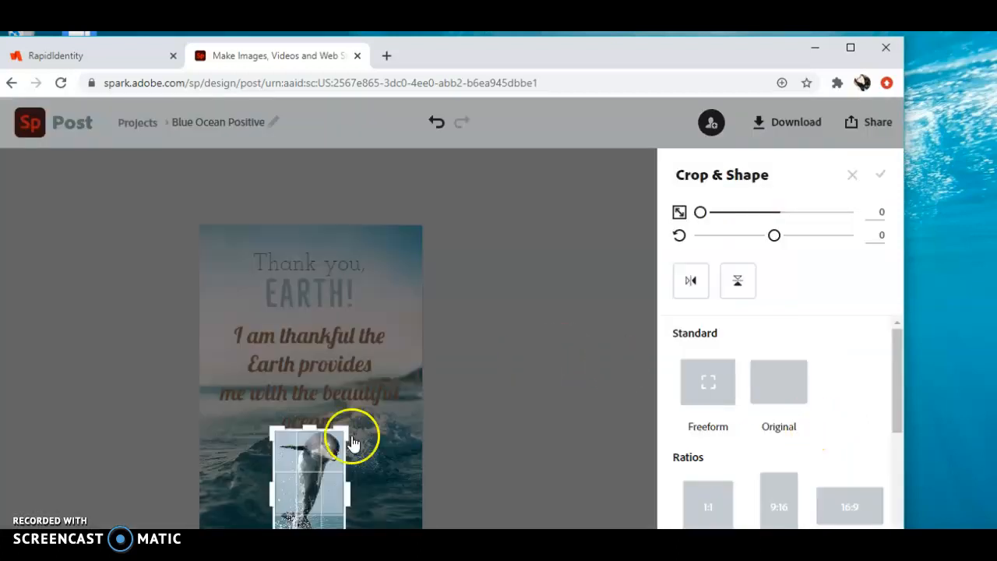
- Finish cropping the dolphin photo and move it to the right edge of the flyer, below the message
mouse_move(344, 428)
left_mouse_down()
mouse_move(308, 469)
mouse_move(347, 427)
left_mouse_up()
left_click(560, 396)
left_click(342, 455)
left_click_drag(342, 454, 384, 454)
left_click(455, 437)
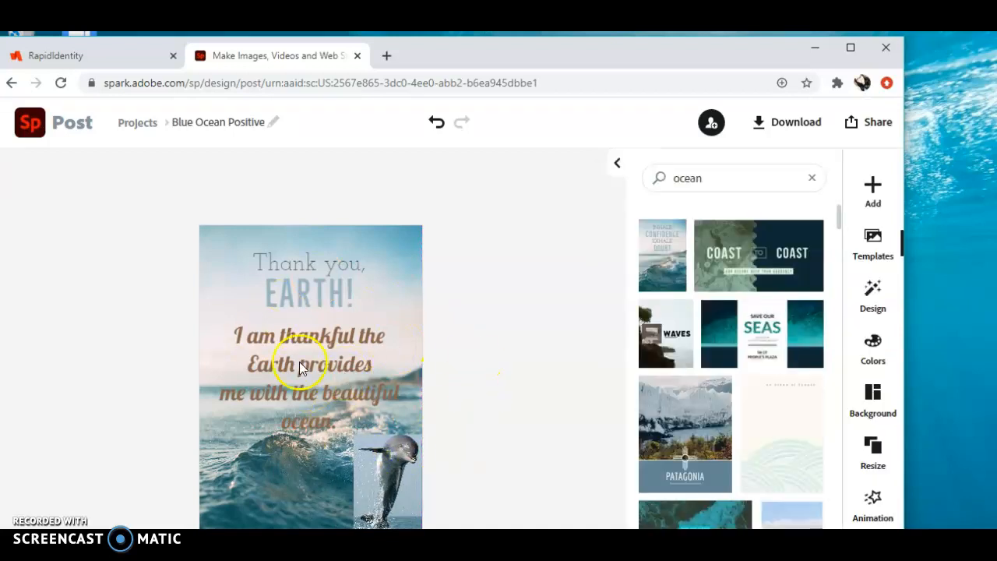
- Delete the dolphin photo from the flyer
left_click(374, 477)
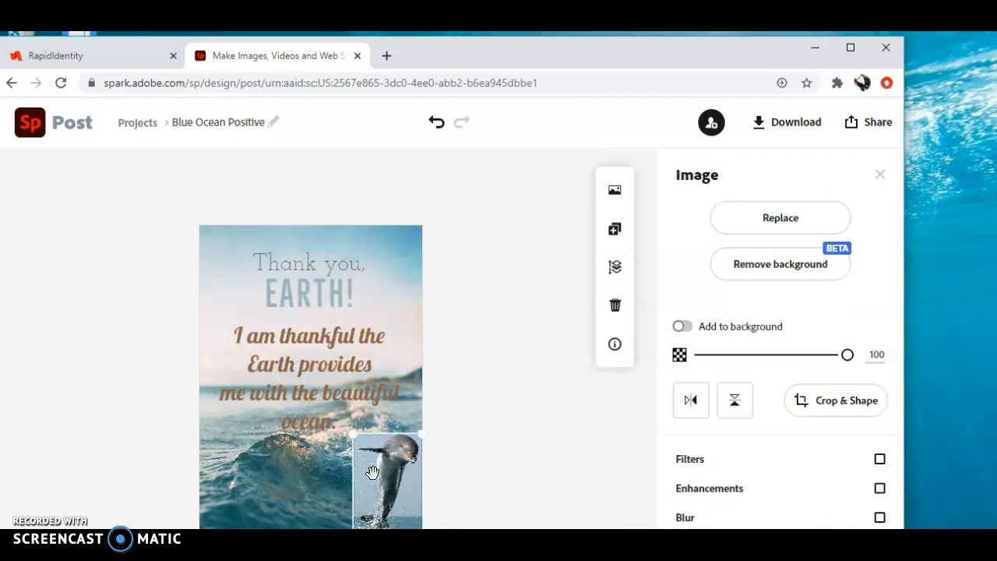
key("Delete")
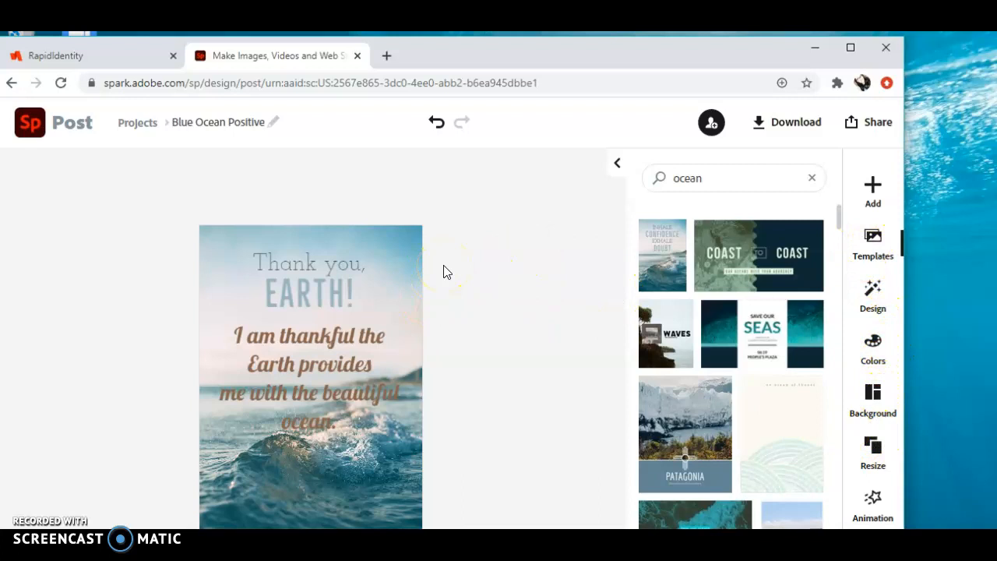
- Download the finished flyer as a PNG
left_click(781, 124)
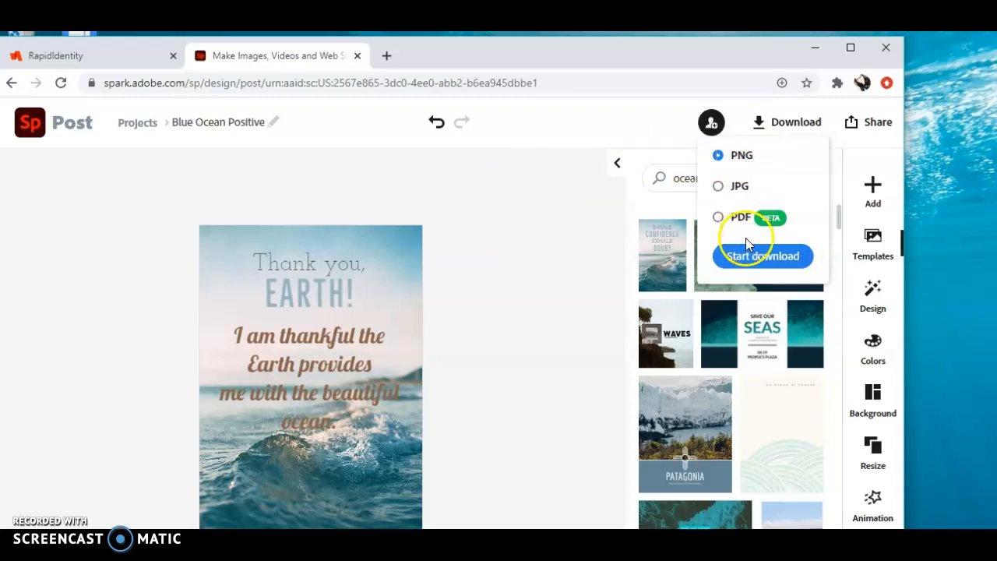
left_click(736, 256)
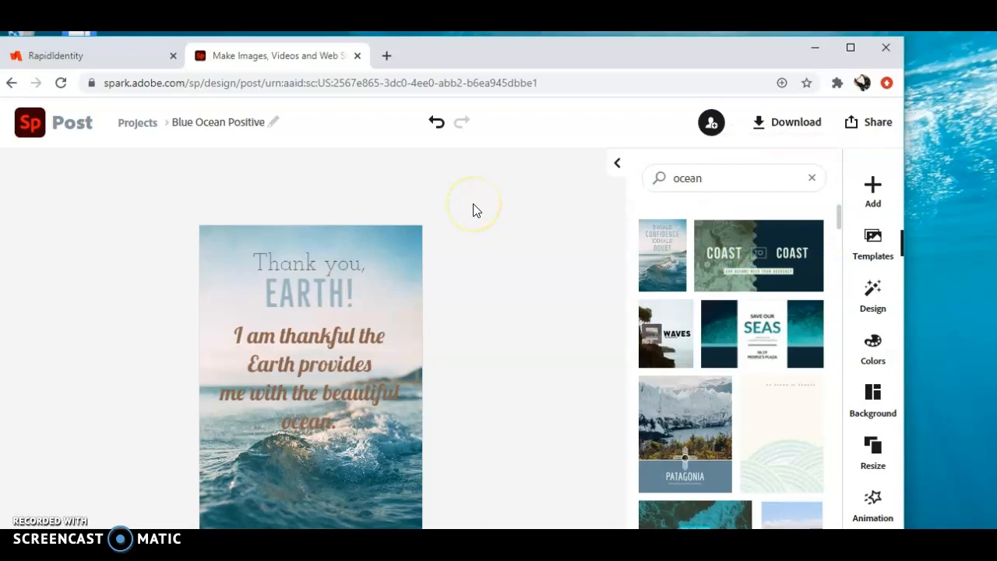